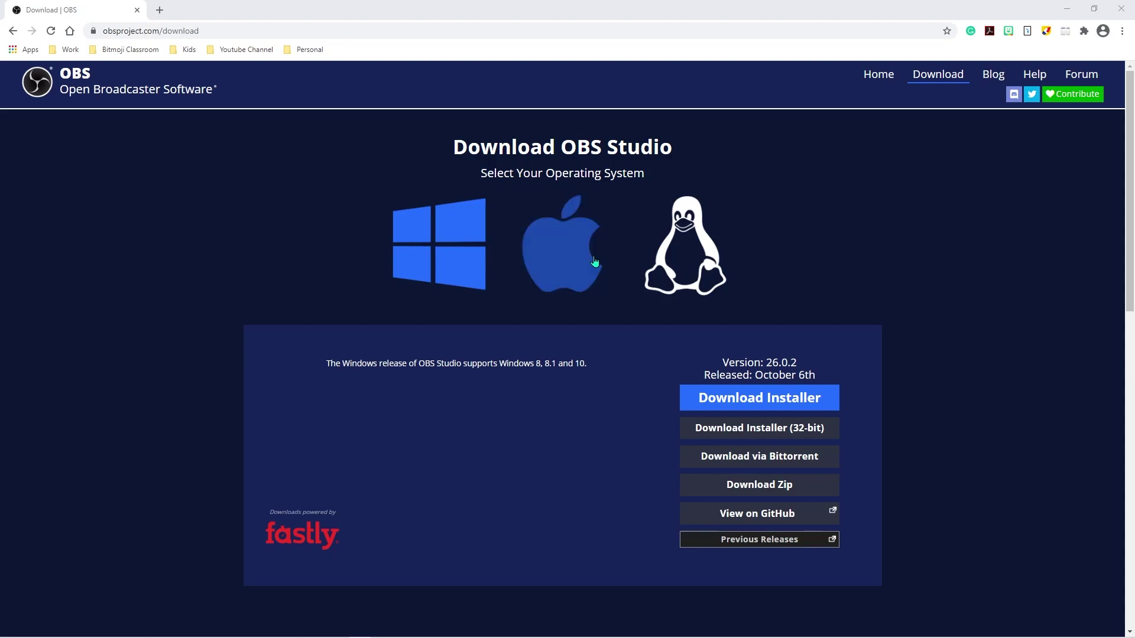
# - Select Windows as the operating system on the OBS Studio download page
pyautogui.click(453, 252)
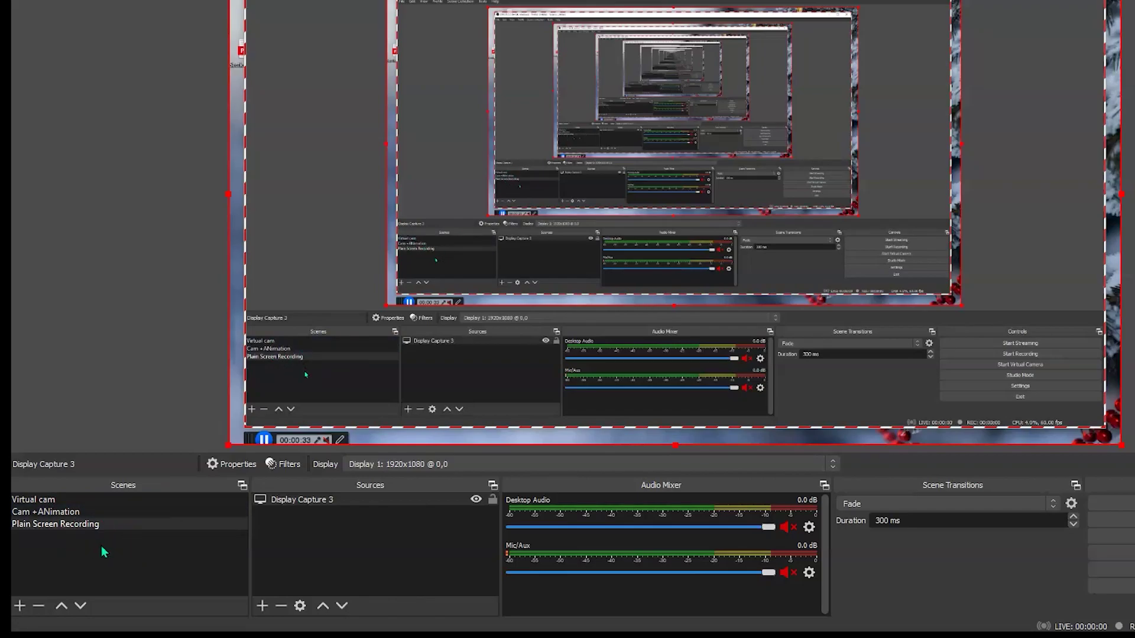
# - Switch to OBS Studio and add a new scene named "Classroom Recording"
pyautogui.click(22, 610)
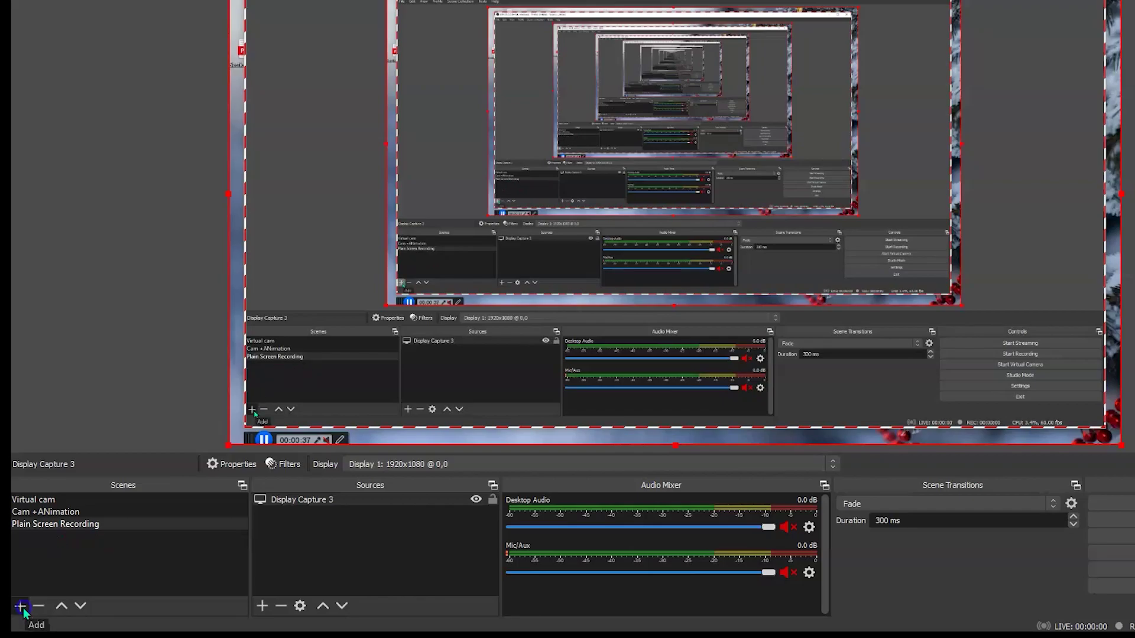
pyautogui.write('Classro')
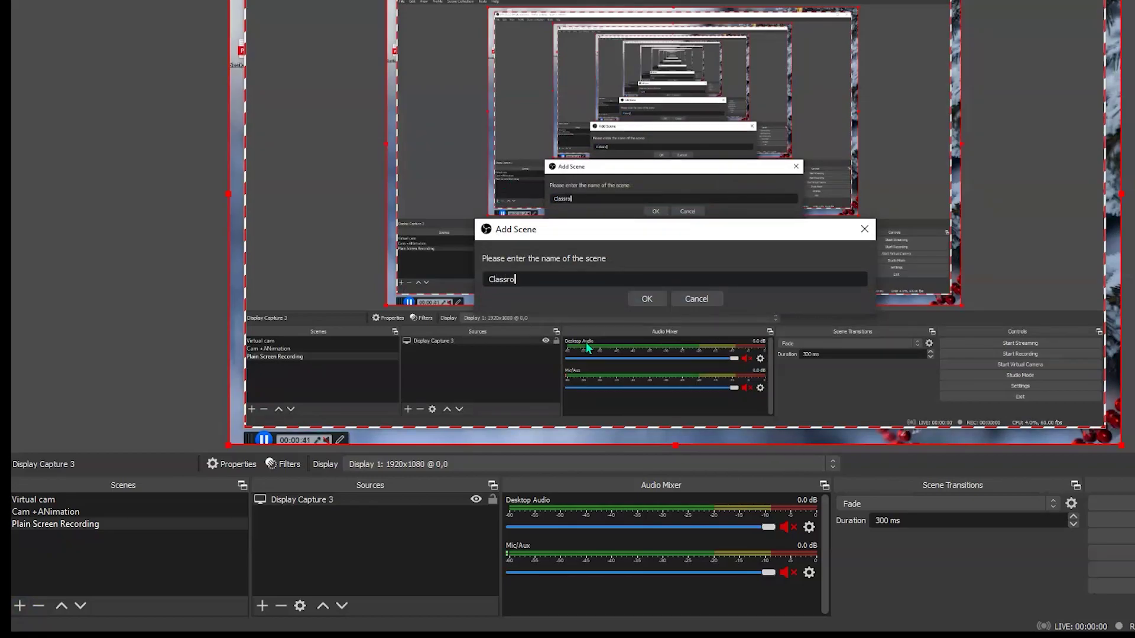
pyautogui.write('om Recording')
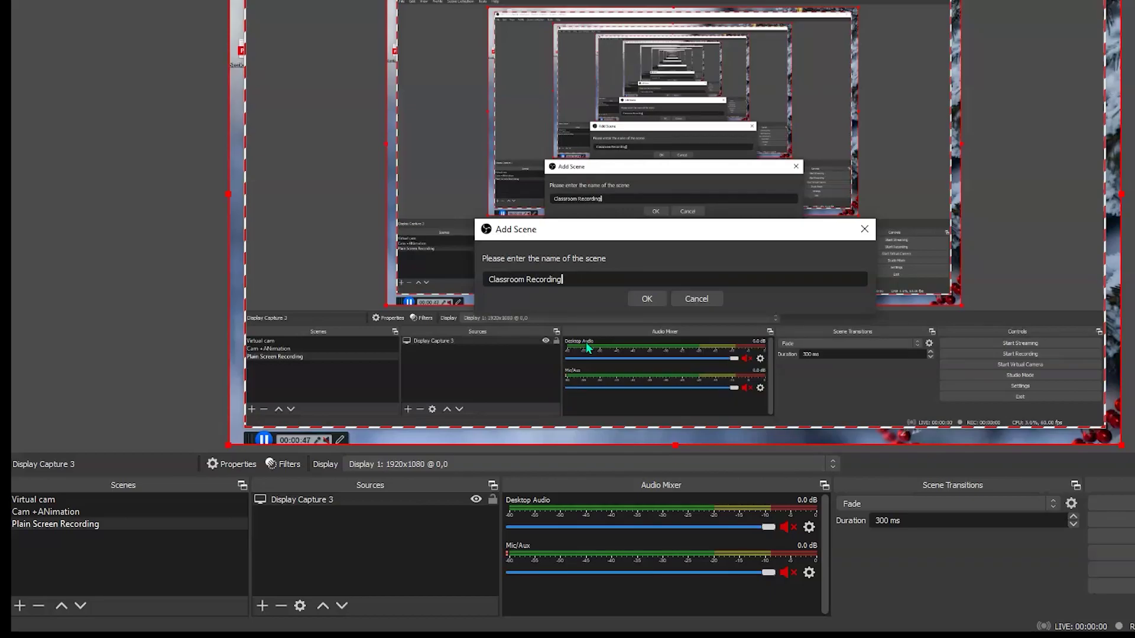
pyautogui.click(646, 298)
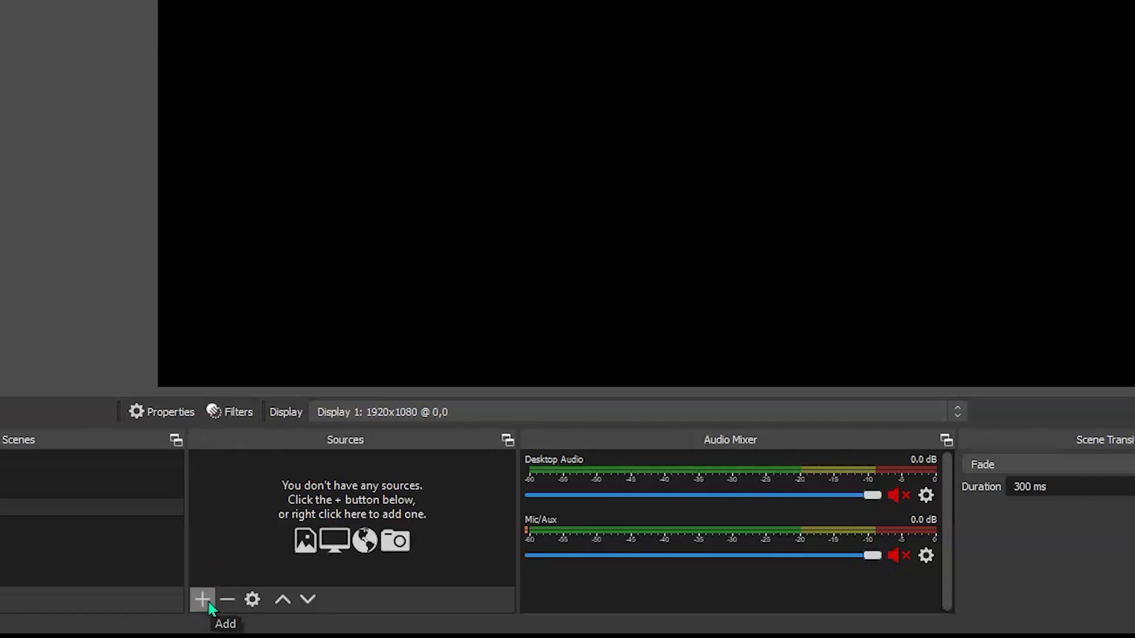
# - Add a new Video Capture Device source to the Classroom Recording scene, using EOS Webcam Utility as the device
pyautogui.click(203, 600)
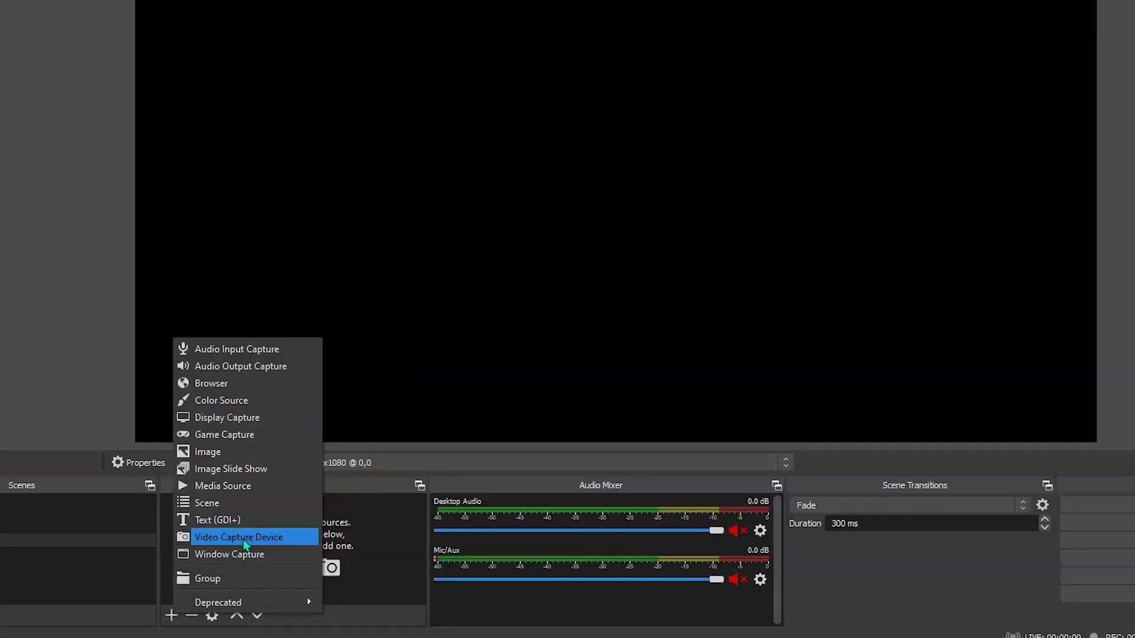
pyautogui.click(245, 539)
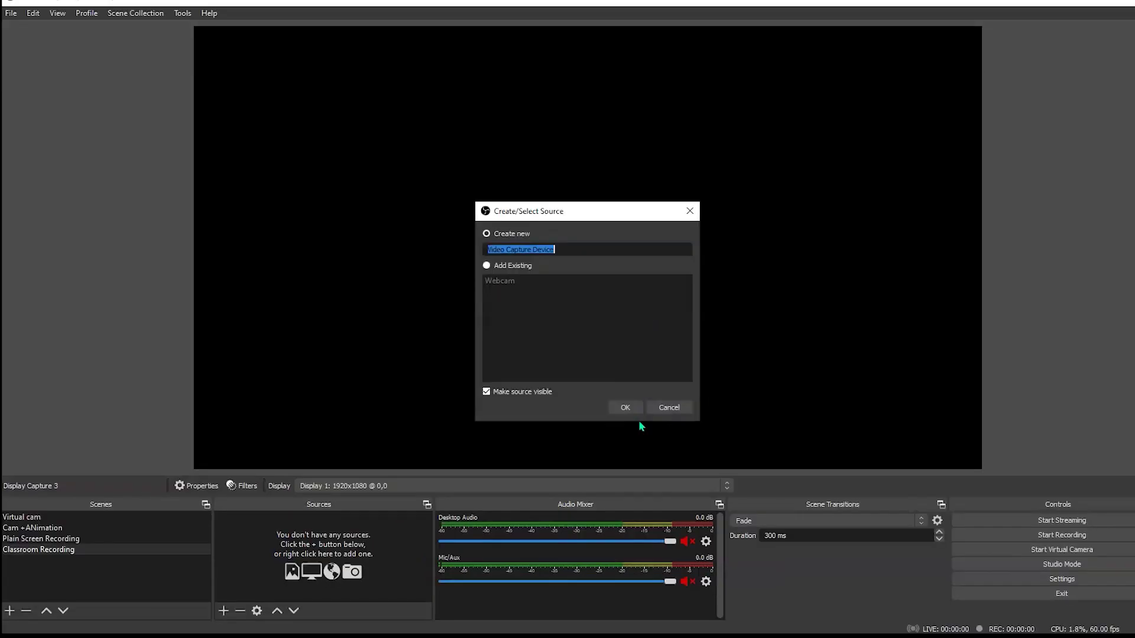
pyautogui.click(624, 409)
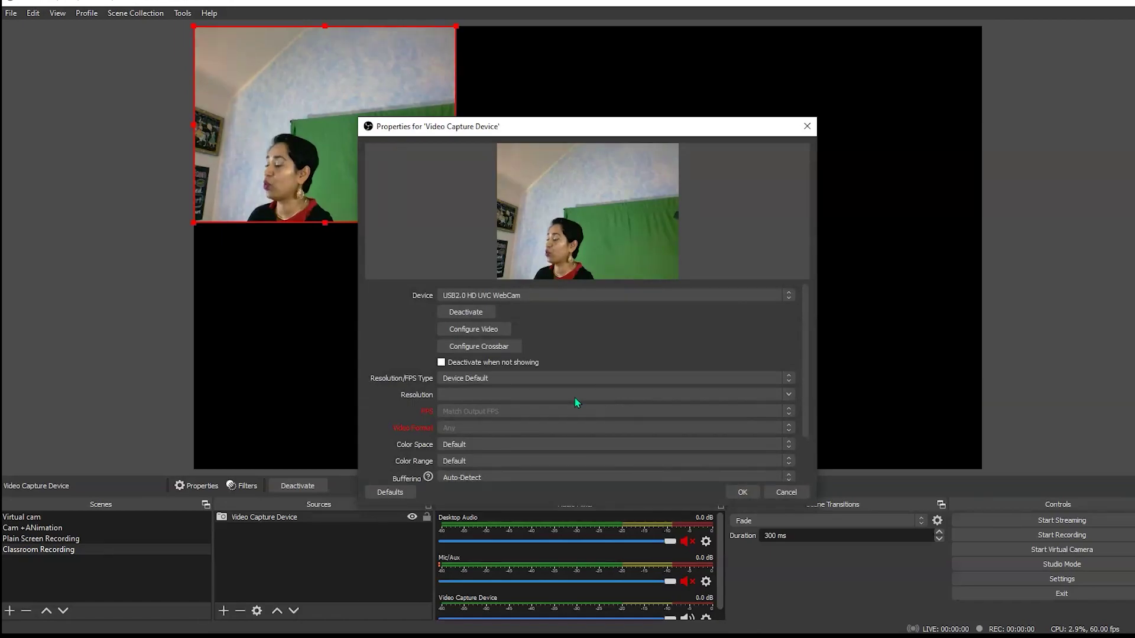
pyautogui.click(788, 295)
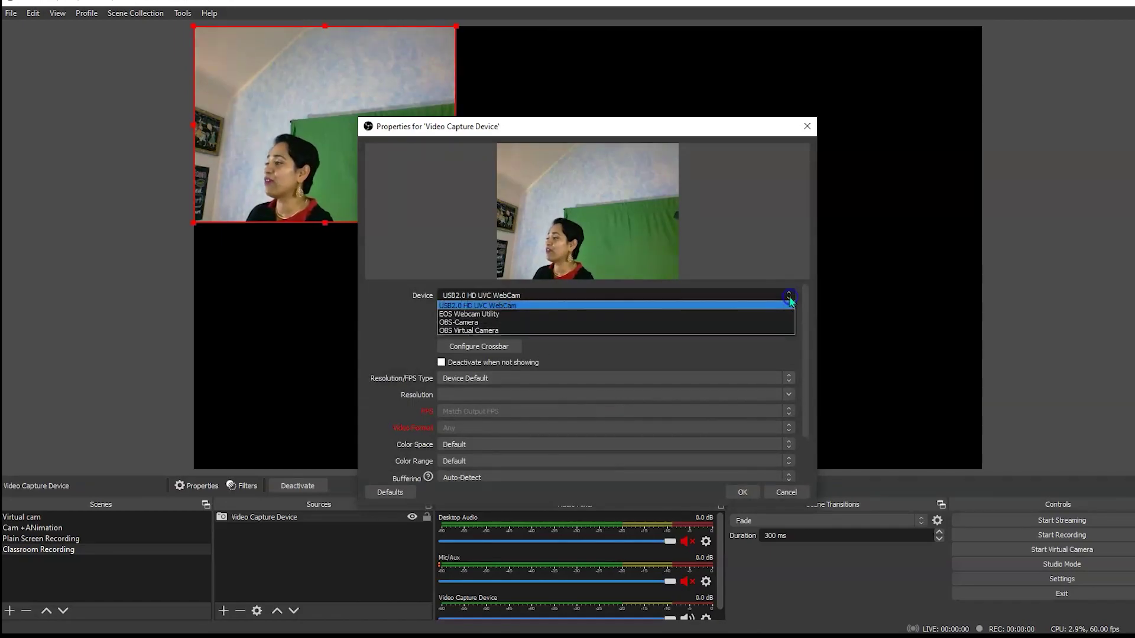
pyautogui.click(604, 318)
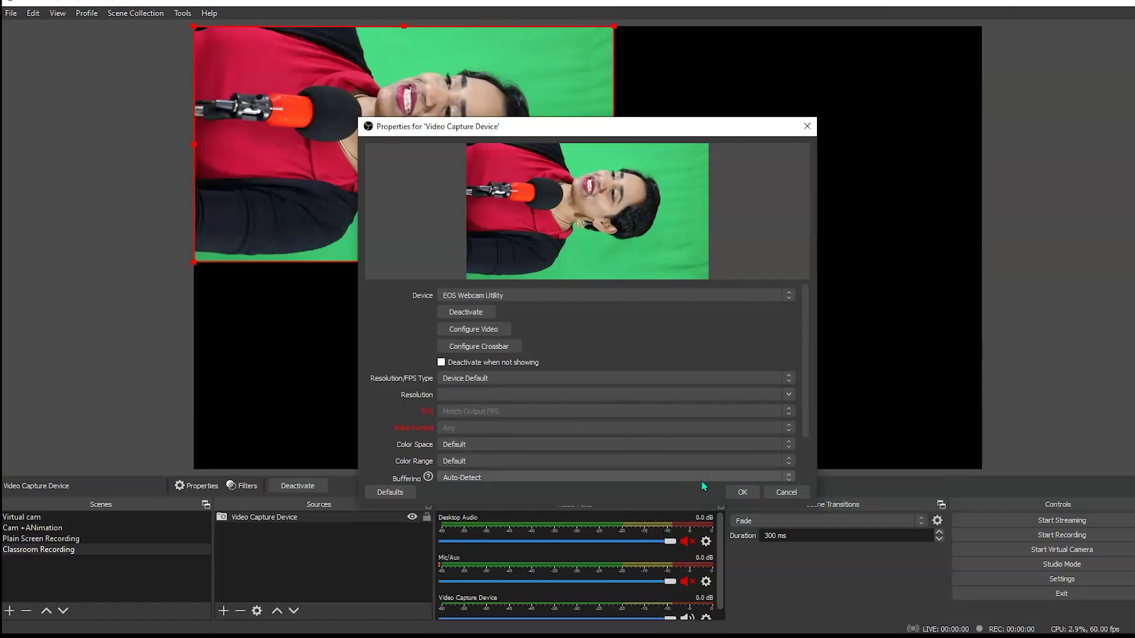
pyautogui.click(742, 492)
# - Rotate the Video Capture Device source 90 degrees counterclockwise and enlarge it to fill the full canvas height
pyautogui.rightClick(258, 518)
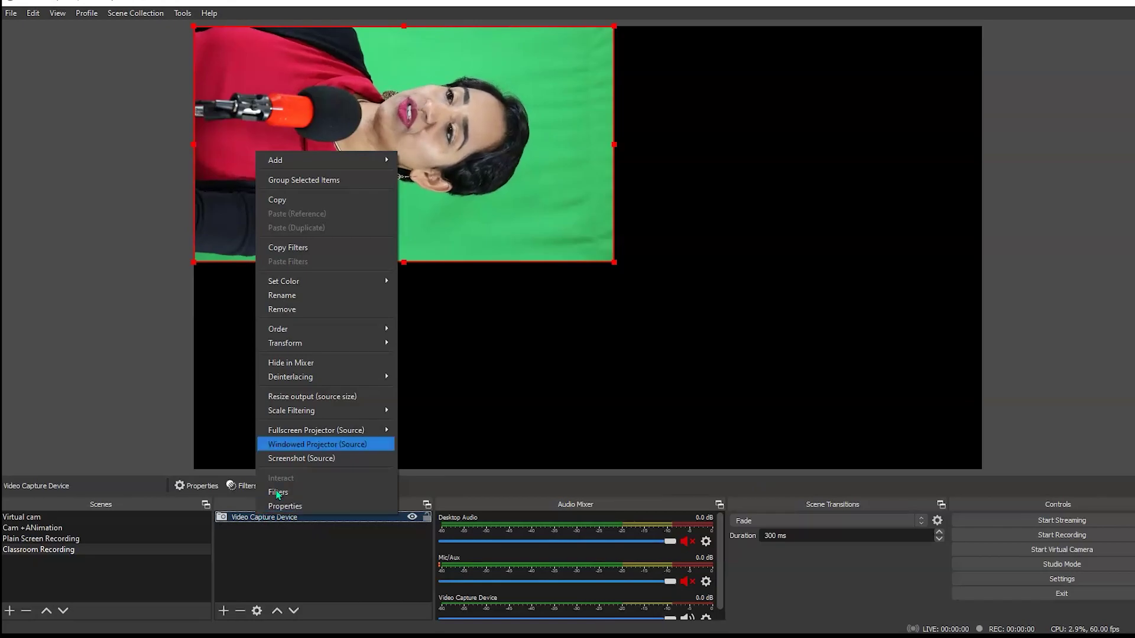
pyautogui.moveTo(307, 342)
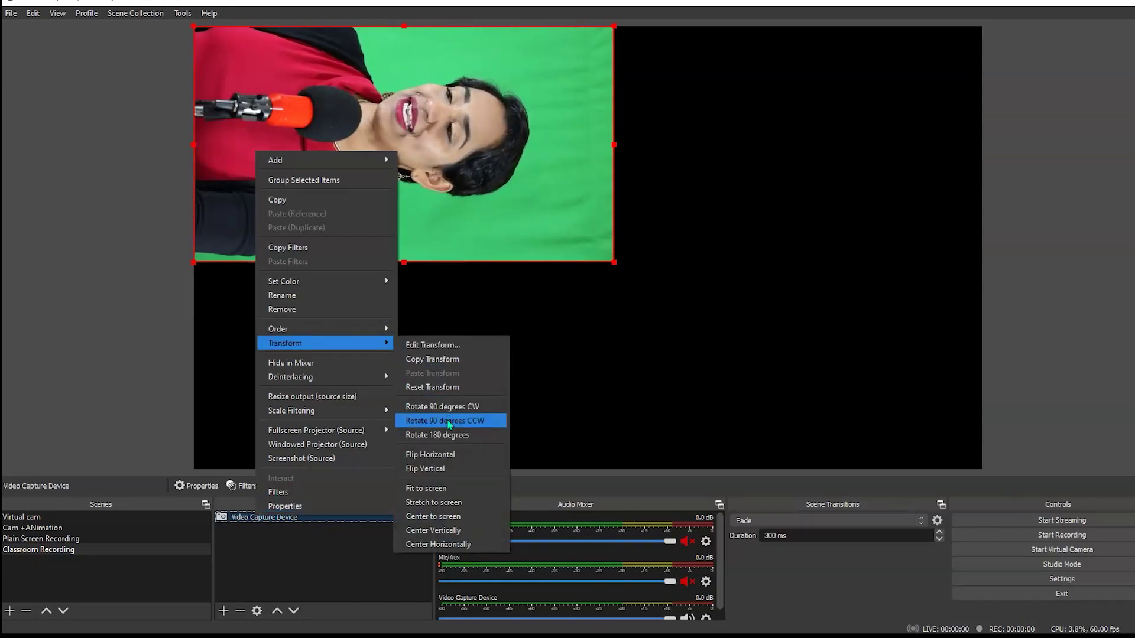
pyautogui.click(448, 421)
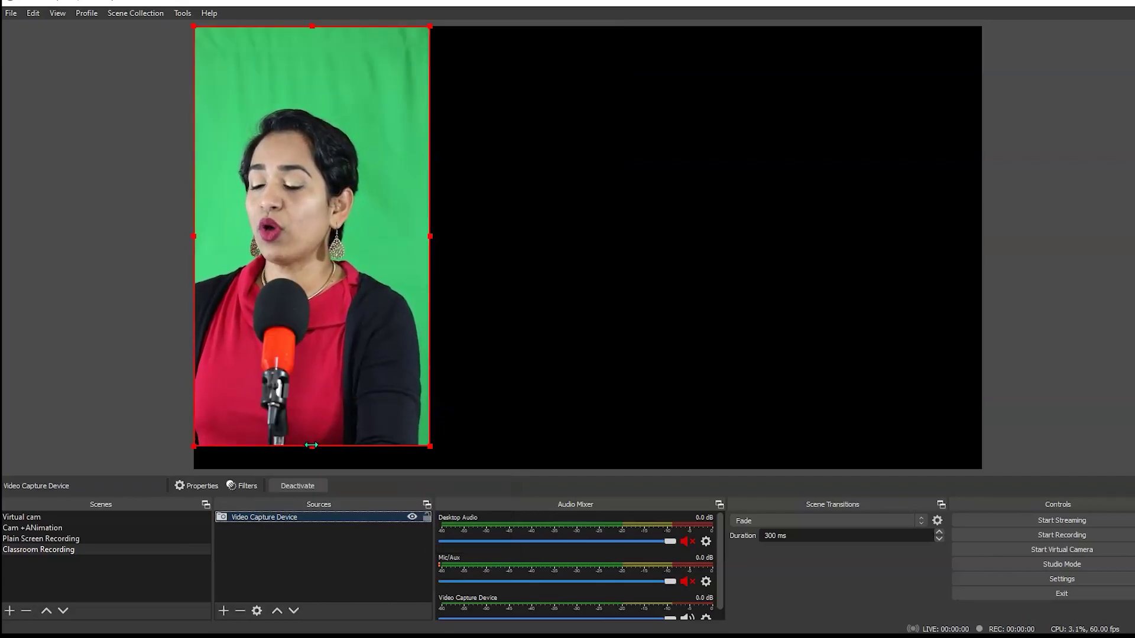
pyautogui.moveTo(429, 455); pyautogui.dragTo(434, 464)
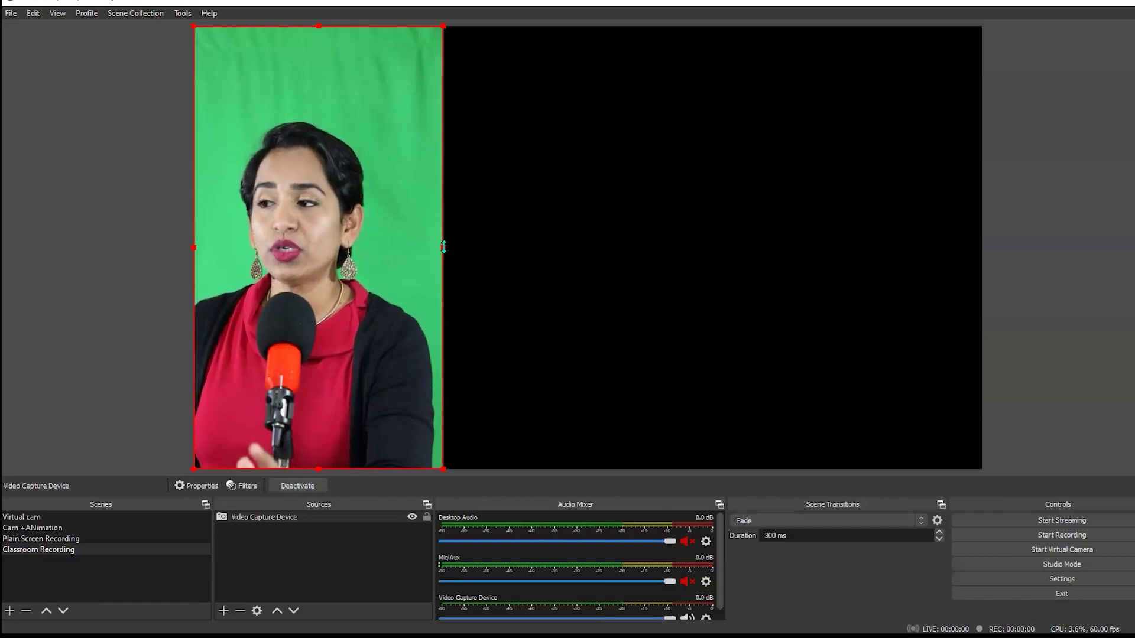
pyautogui.moveTo(443, 247)
pyautogui.mouseDown()
pyautogui.moveTo(501, 246)
pyautogui.moveTo(444, 251)
pyautogui.mouseUp()
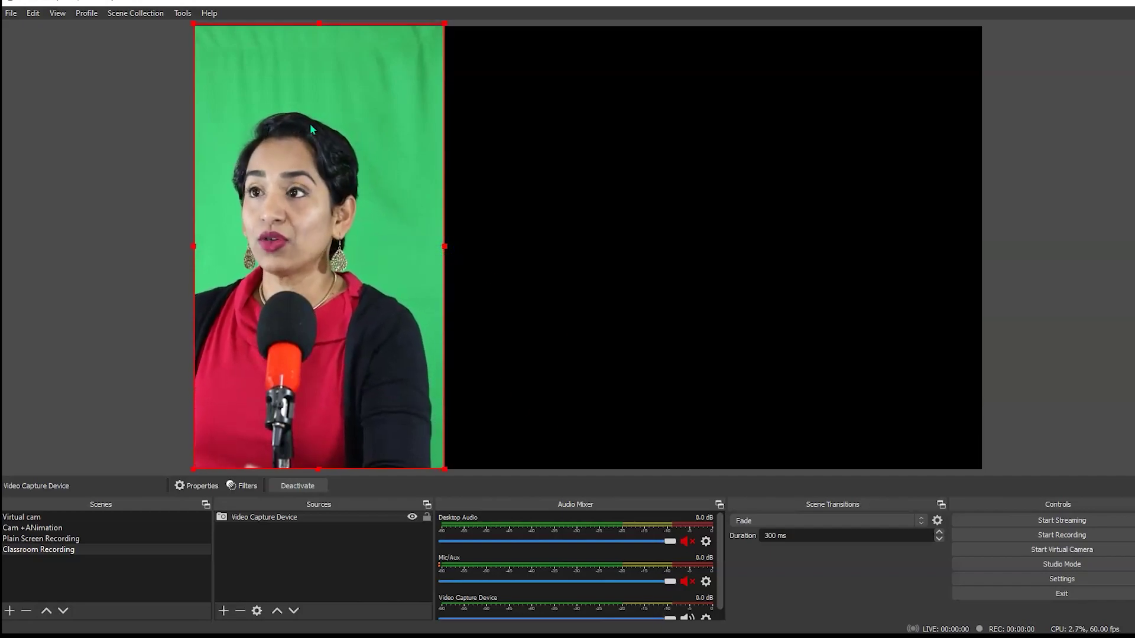
# - Add a Color Correction effect filter to the Video Capture Device source and set its contrast to 0.13
pyautogui.rightClick(286, 519)
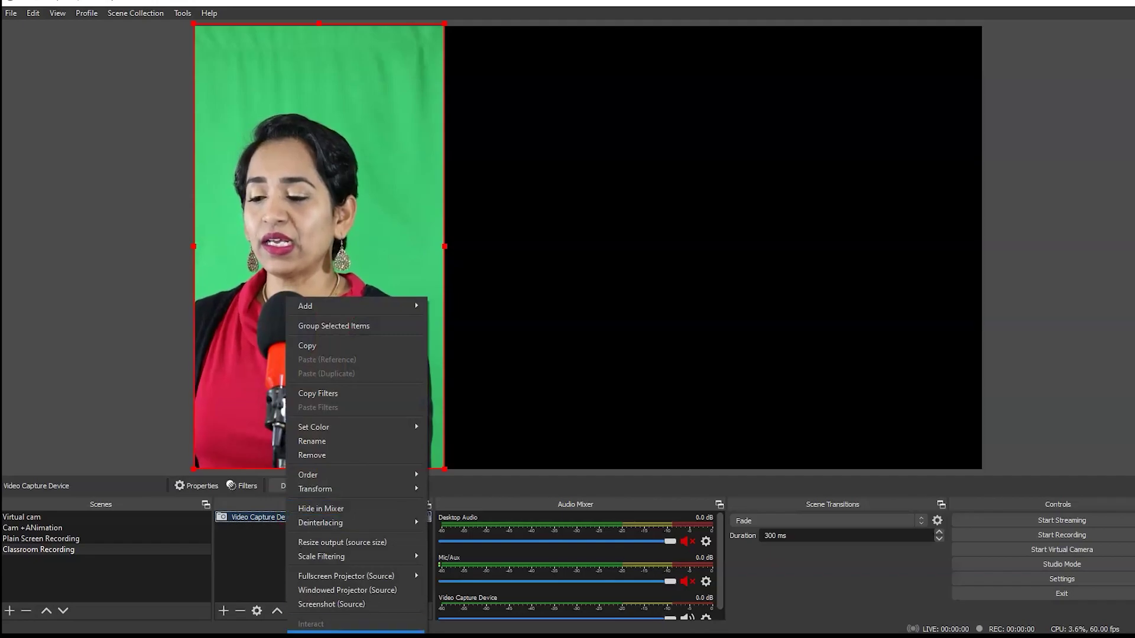
pyautogui.click(594, 237)
pyautogui.click(275, 518)
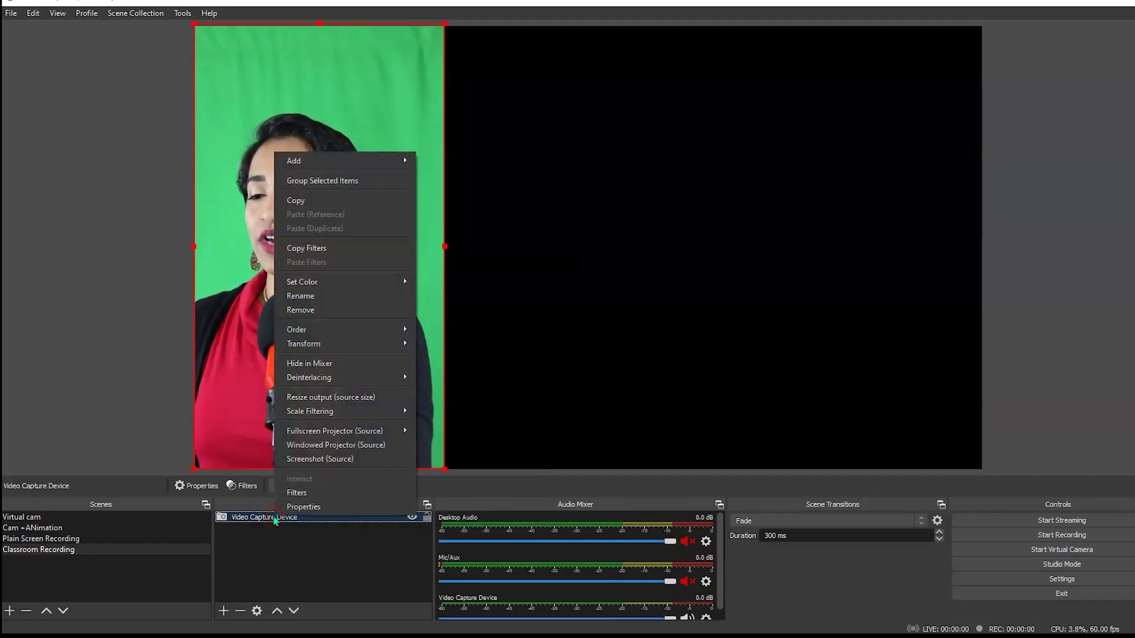
pyautogui.click(293, 493)
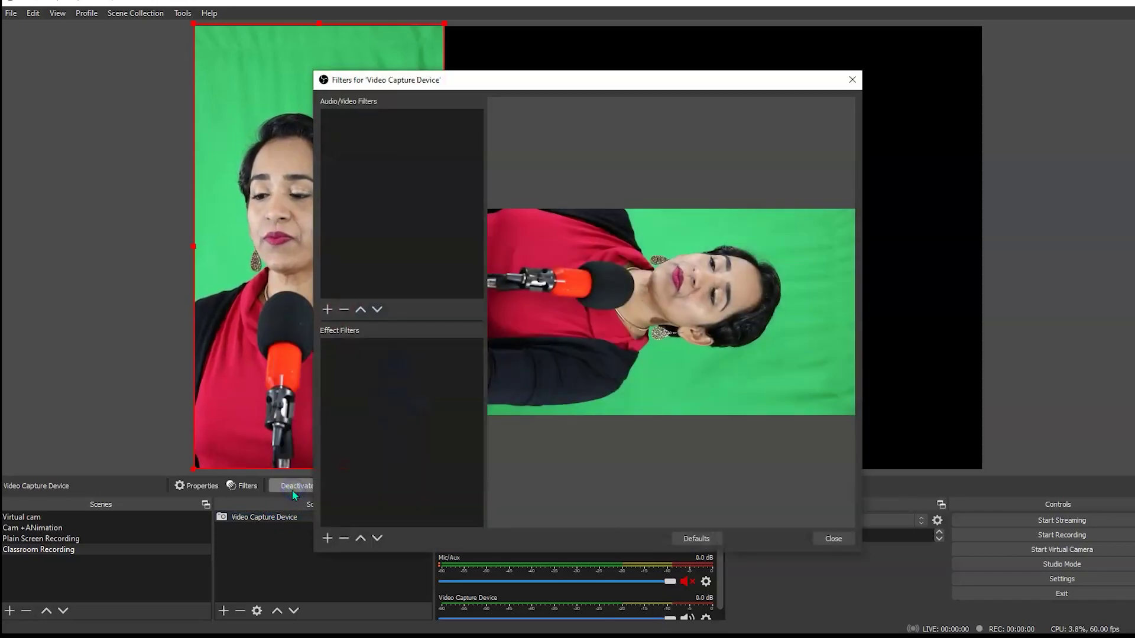
pyautogui.click(327, 538)
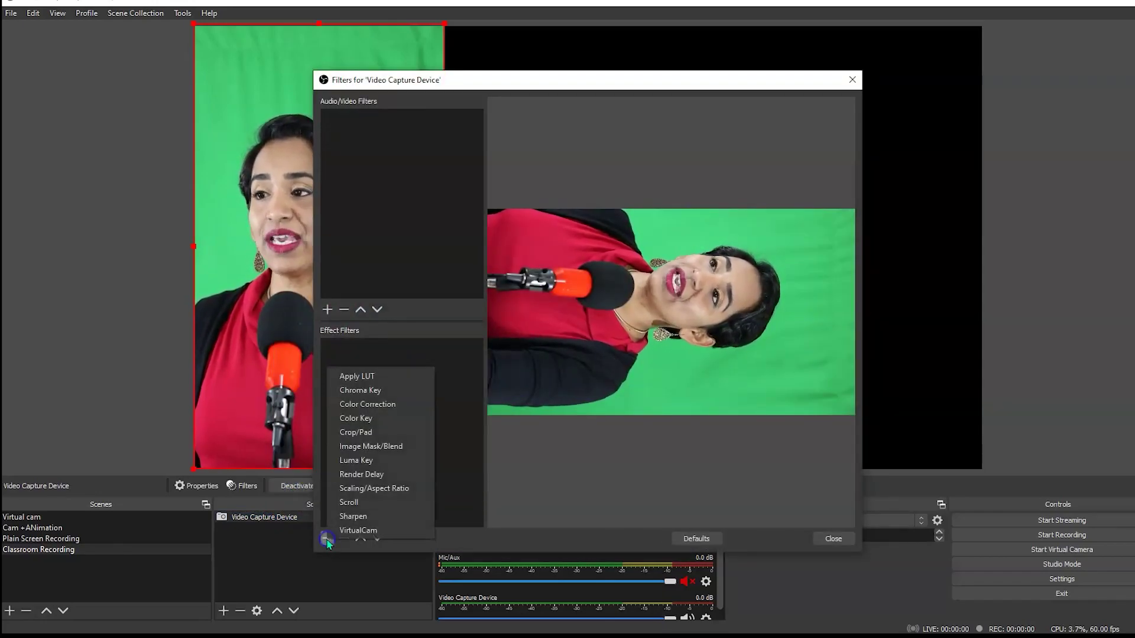
pyautogui.click(383, 404)
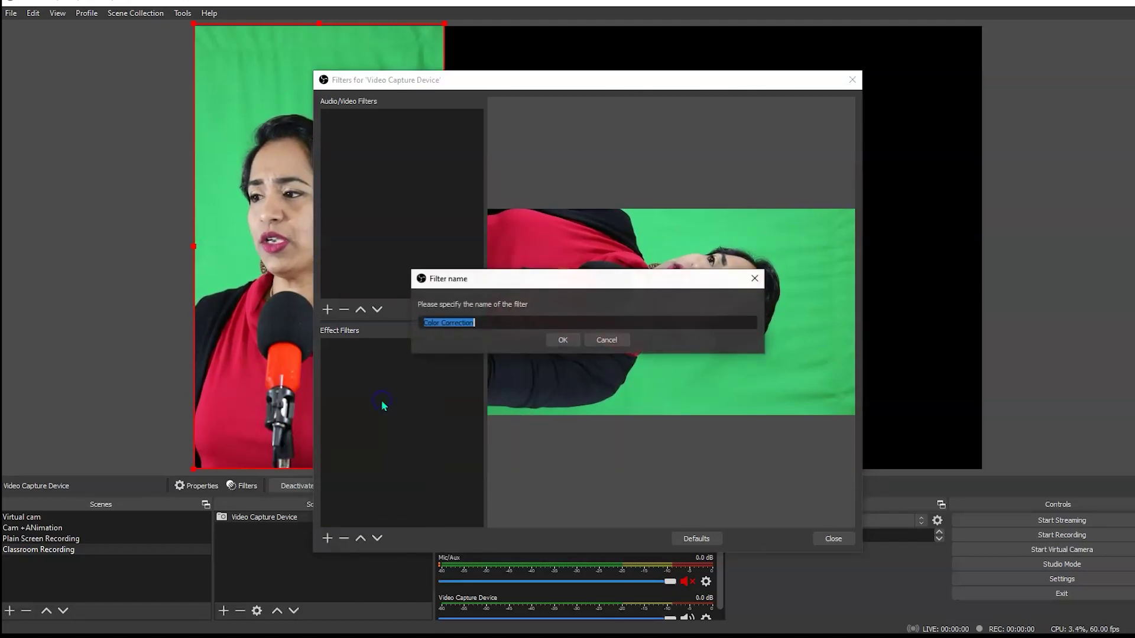
pyautogui.click(564, 340)
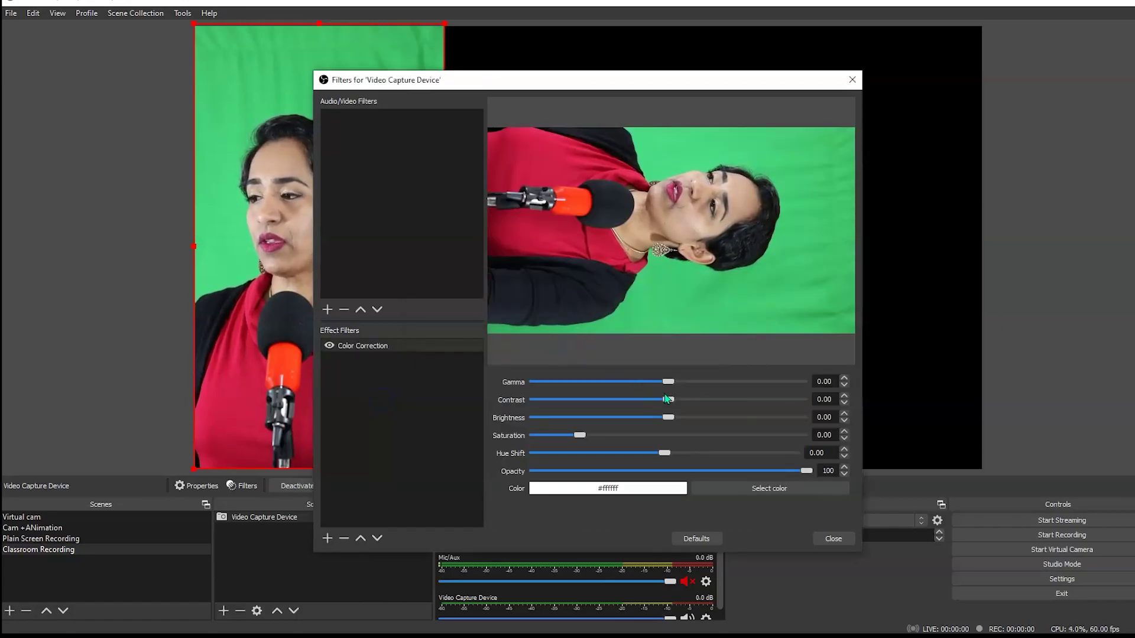
pyautogui.moveTo(674, 404); pyautogui.dragTo(677, 405)
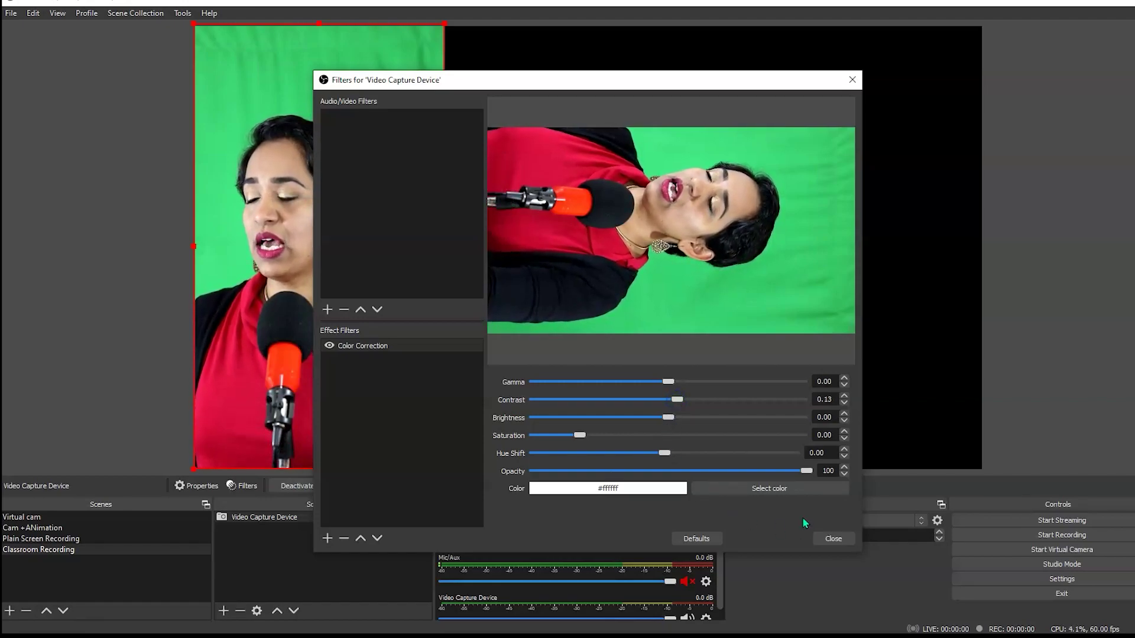
pyautogui.click(830, 539)
# - Add a Color Key effect filter for green to the Video Capture Device source, with contrast 0.06
pyautogui.rightClick(295, 520)
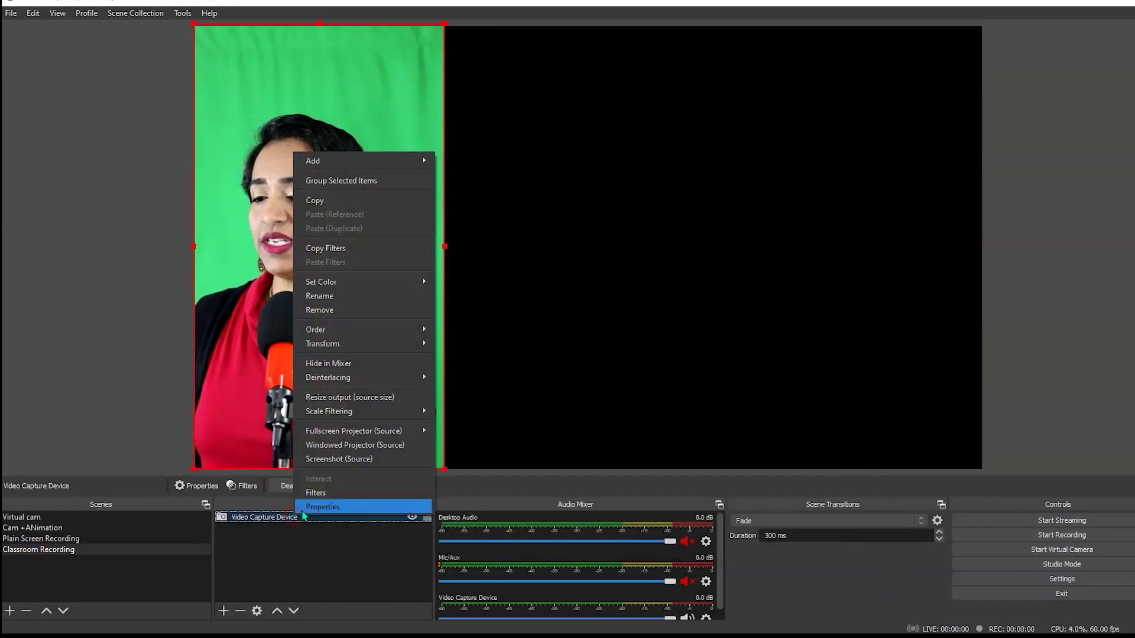
pyautogui.click(338, 494)
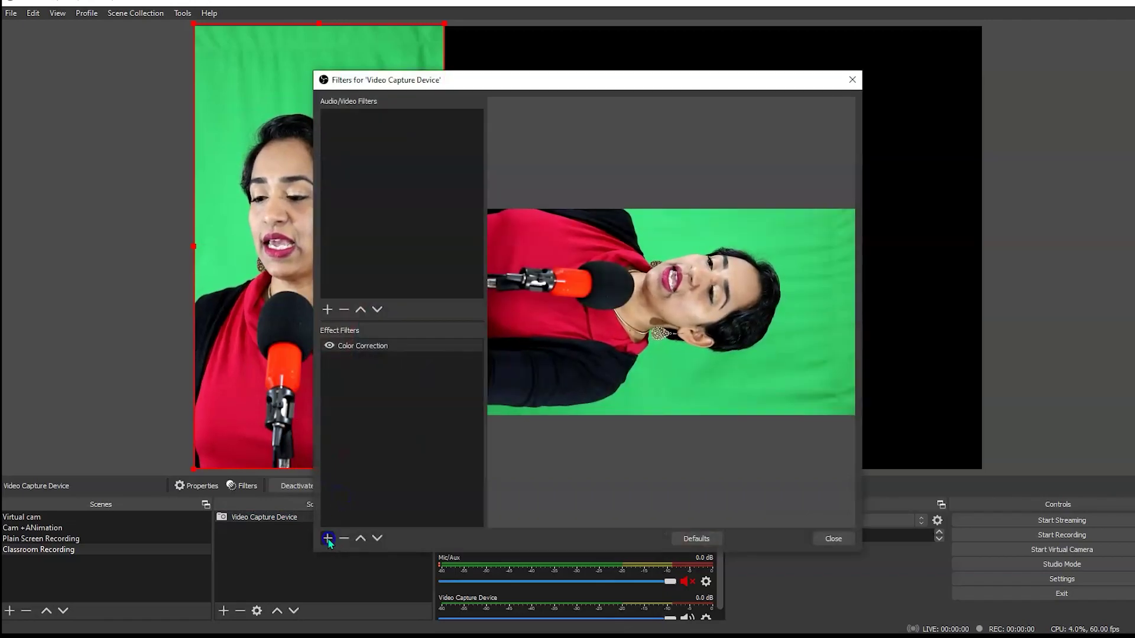
pyautogui.click(328, 538)
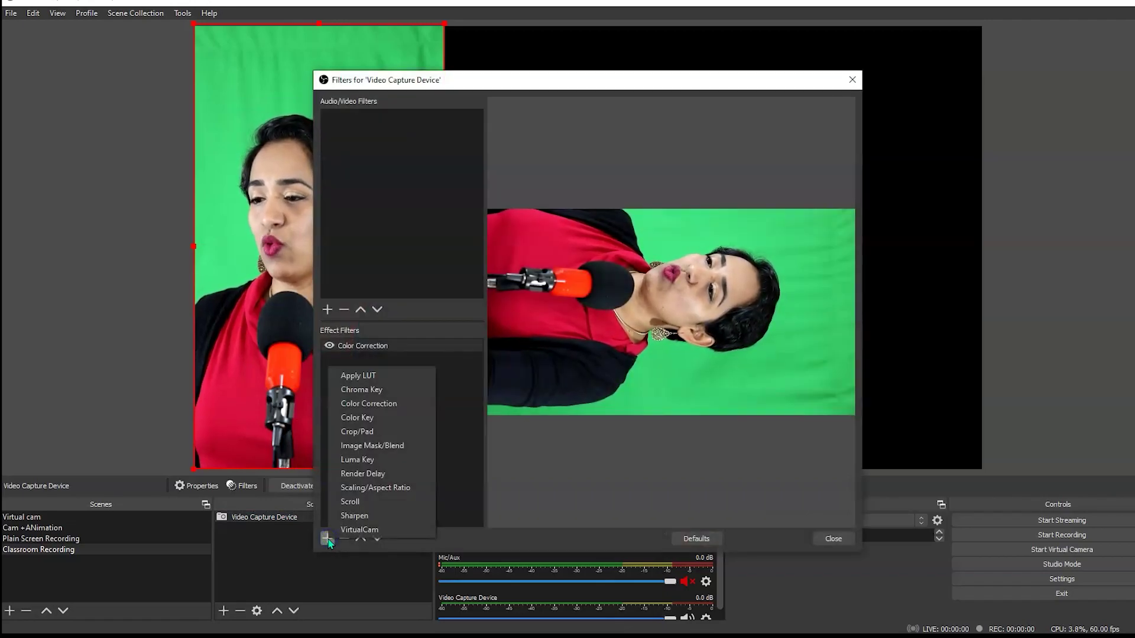
pyautogui.click(378, 418)
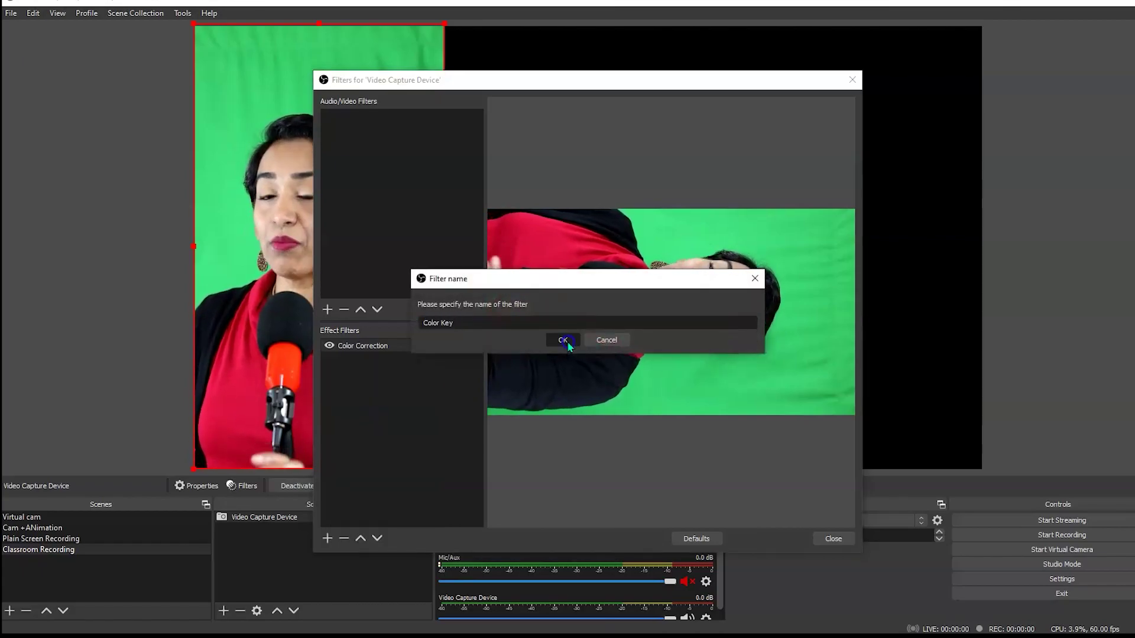
pyautogui.click(566, 341)
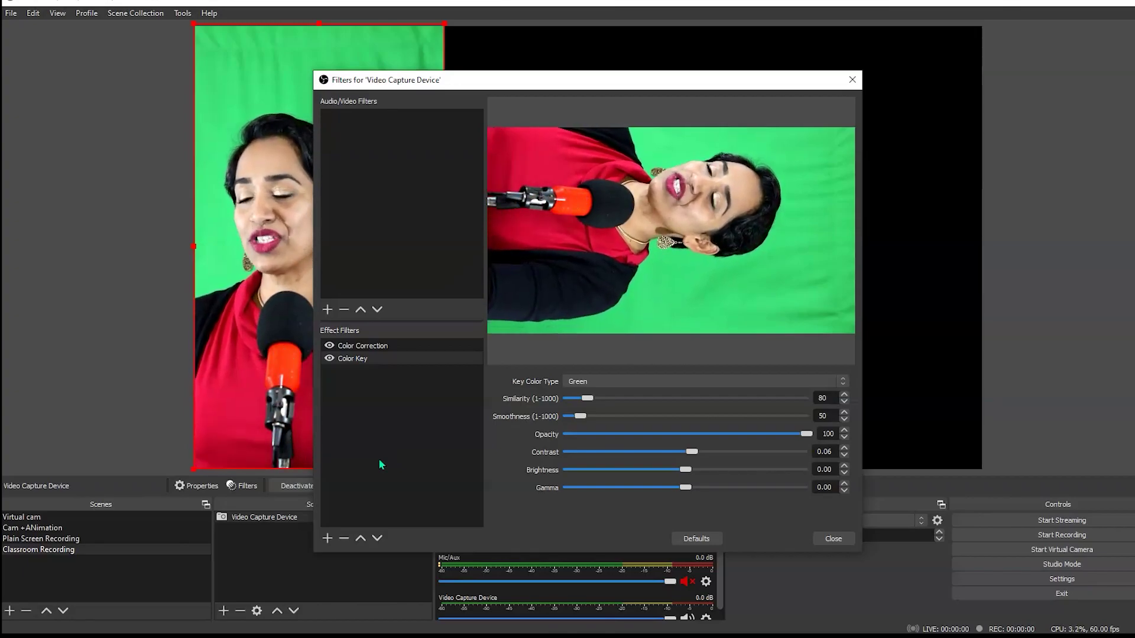
# - Add a green Chroma Key filter to the camera source with similarity 391, smoothness 82 and contrast -0.08
pyautogui.click(328, 539)
pyautogui.click(364, 391)
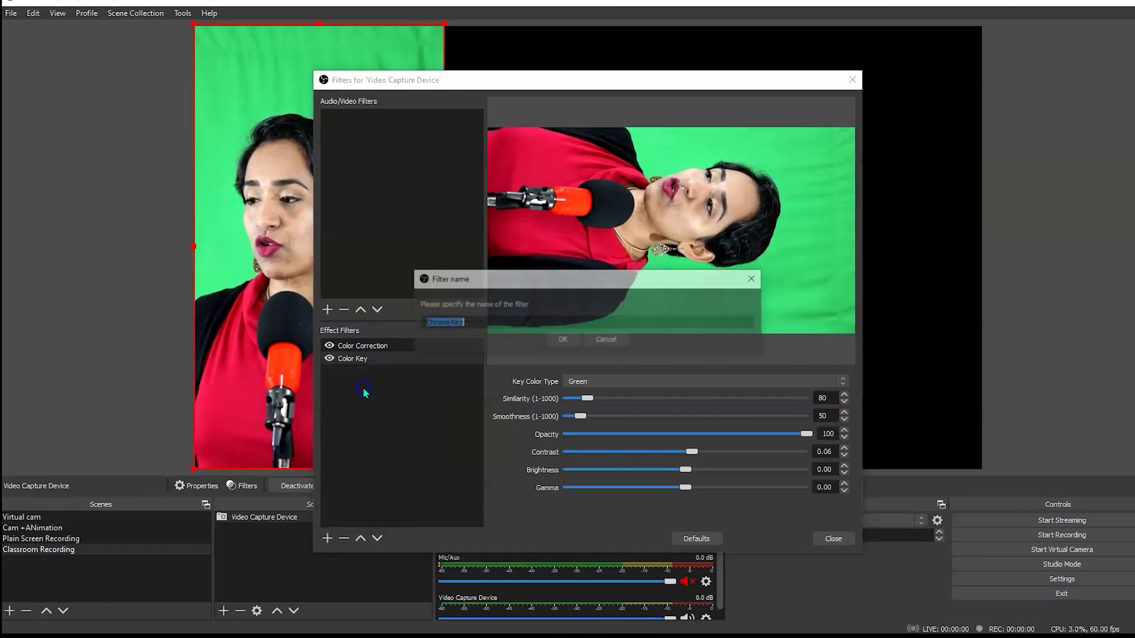
pyautogui.click(576, 345)
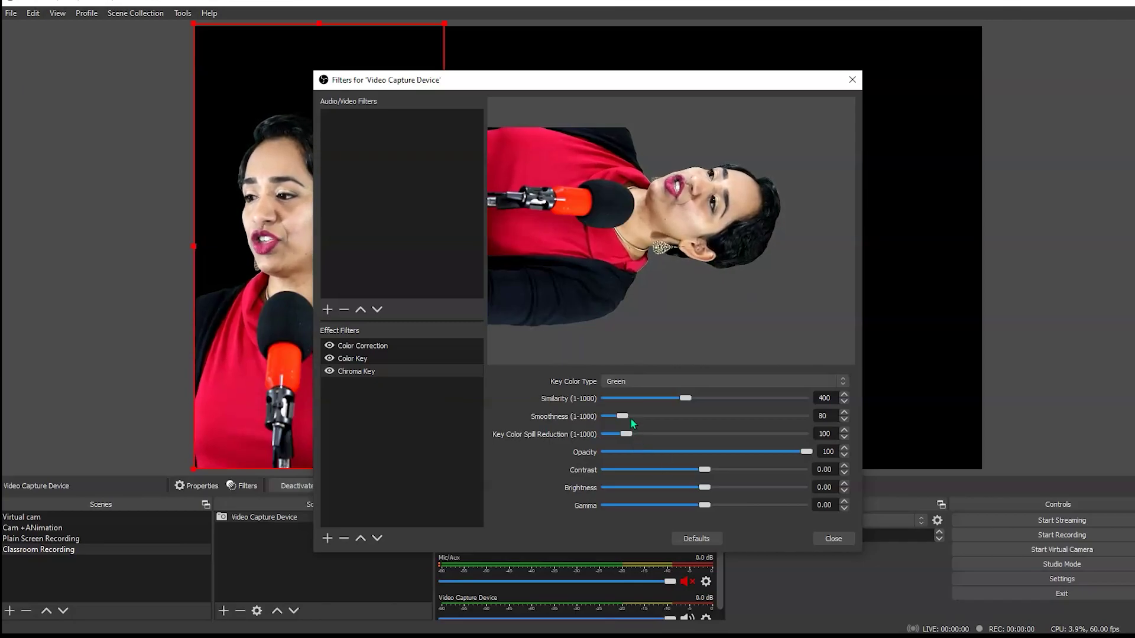
pyautogui.moveTo(623, 416)
pyautogui.mouseDown()
pyautogui.moveTo(669, 418)
pyautogui.moveTo(633, 418)
pyautogui.mouseUp()
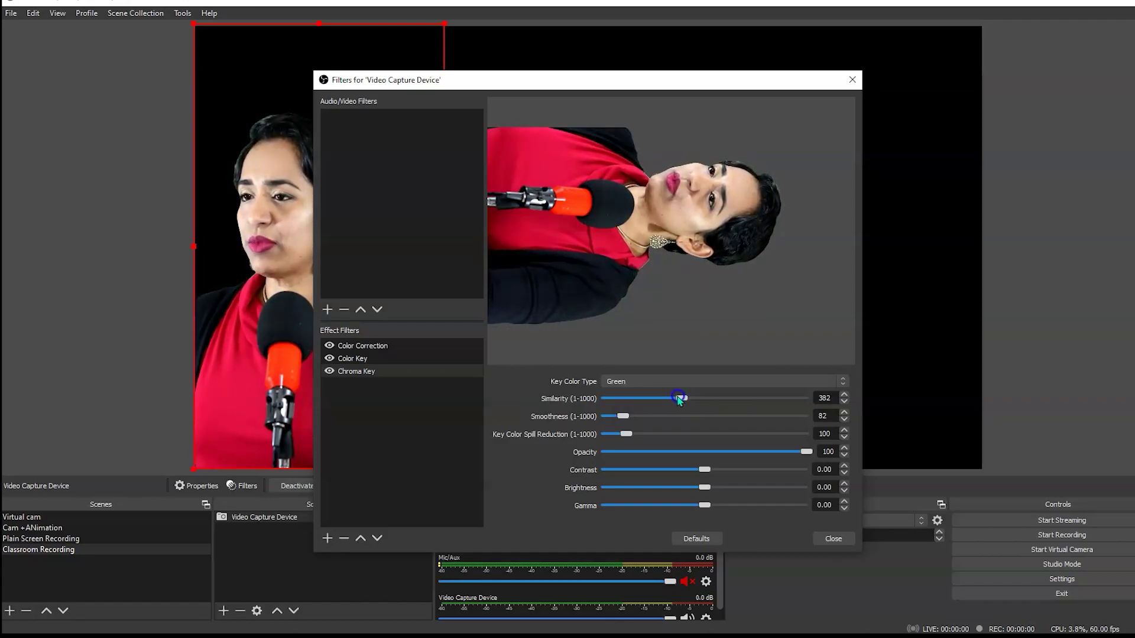
pyautogui.moveTo(687, 401); pyautogui.dragTo(686, 402)
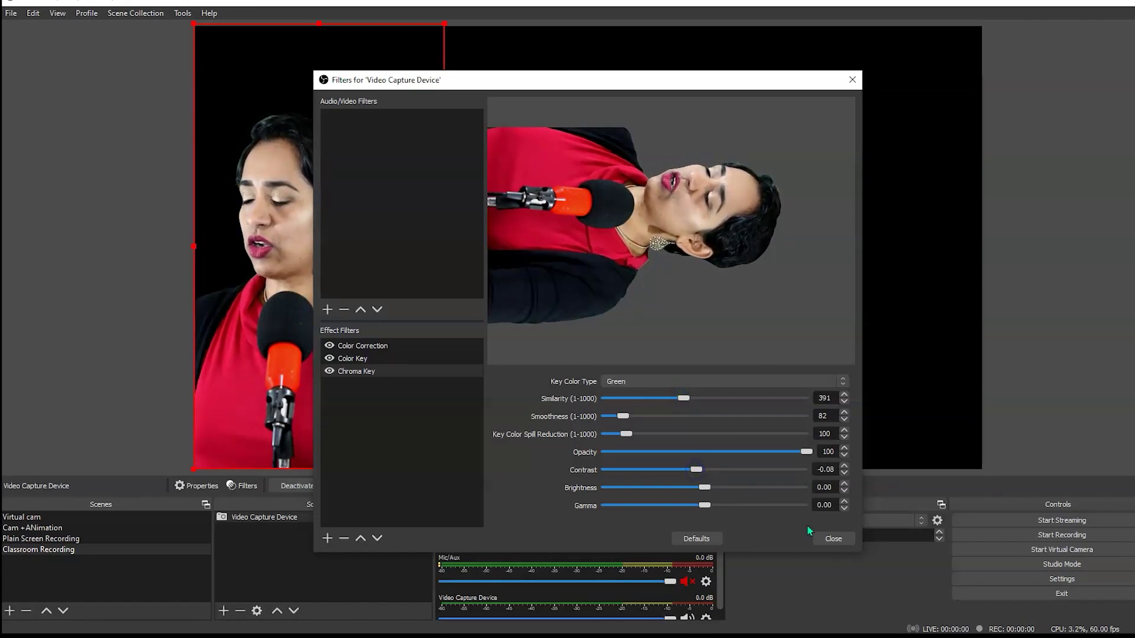
pyautogui.click(833, 539)
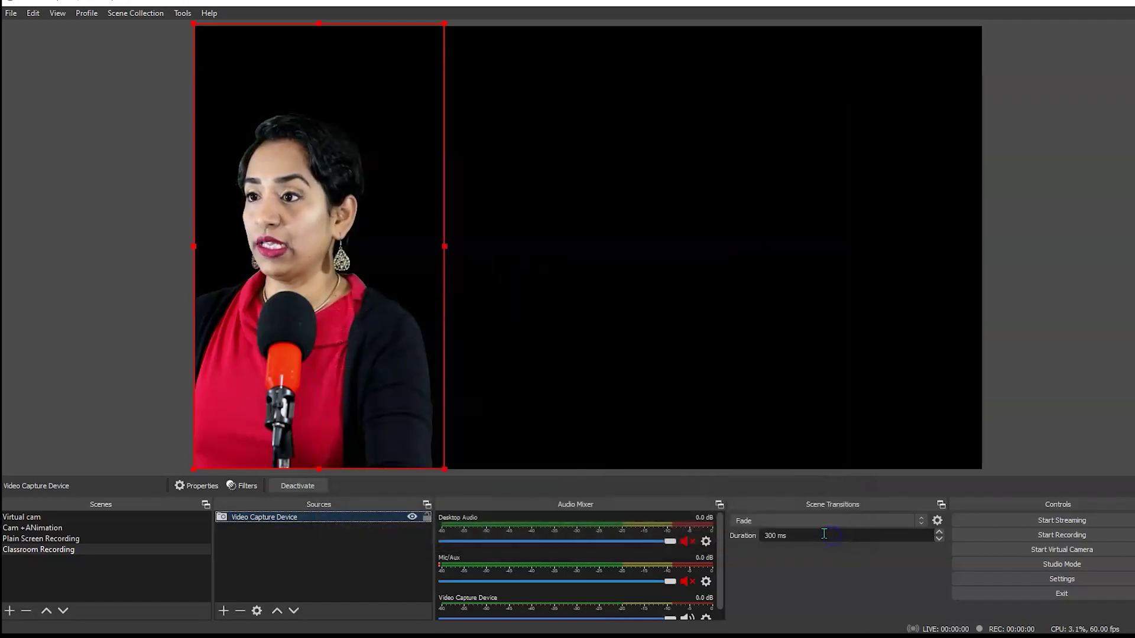
pyautogui.rightClick(306, 516)
pyautogui.moveTo(441, 347)
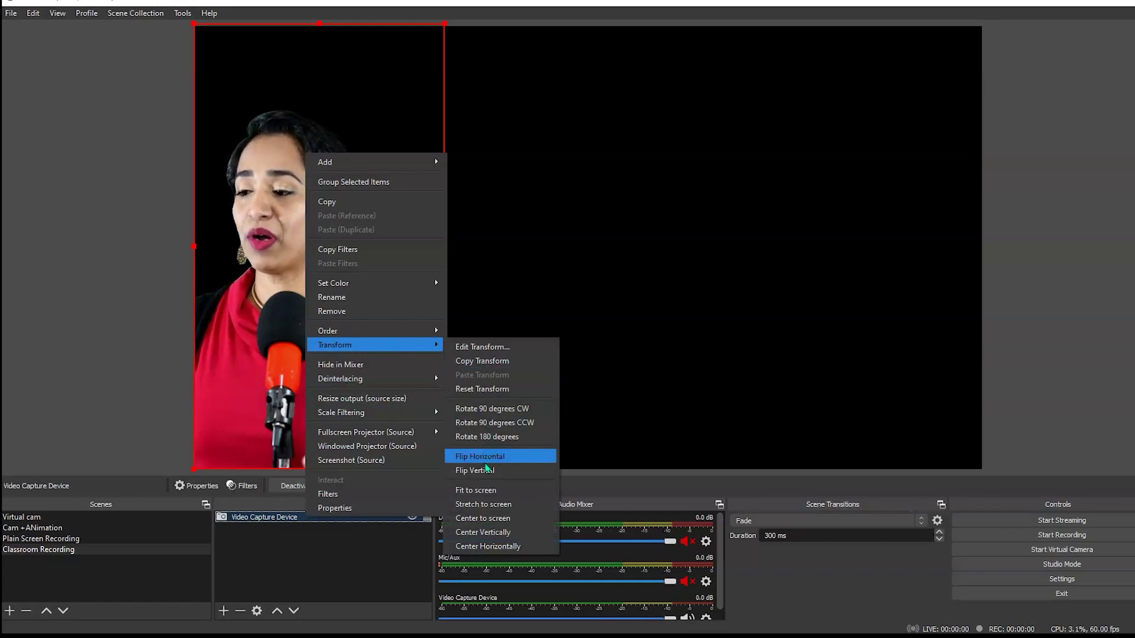
pyautogui.press('Escape')
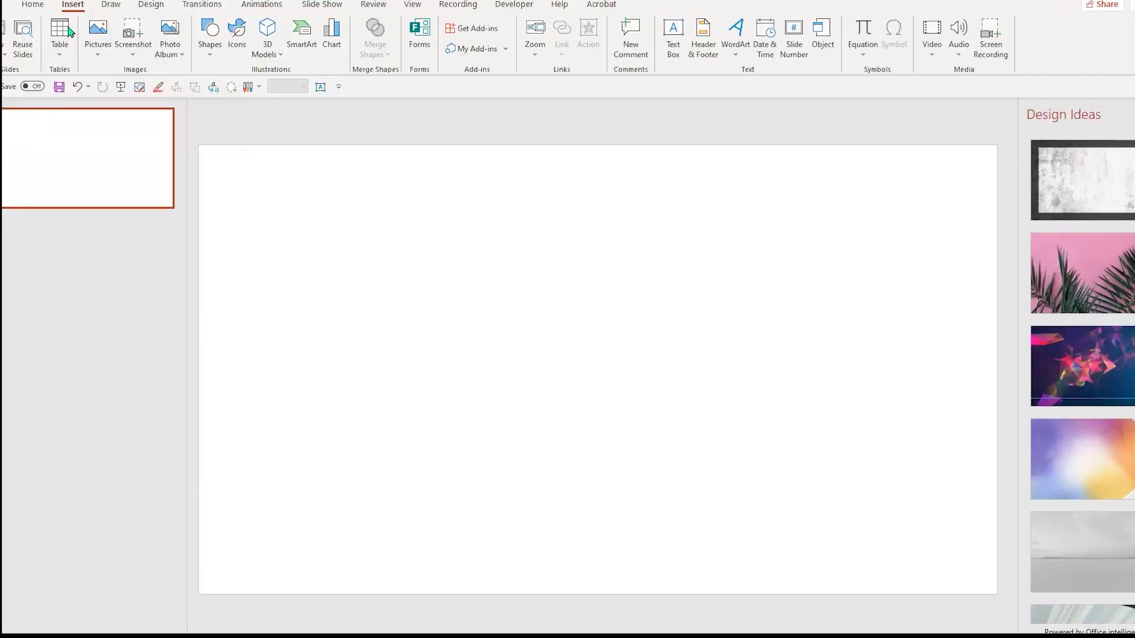
# - Search the online pictures for "christmas background" to insert on the blank slide
pyautogui.click(98, 46)
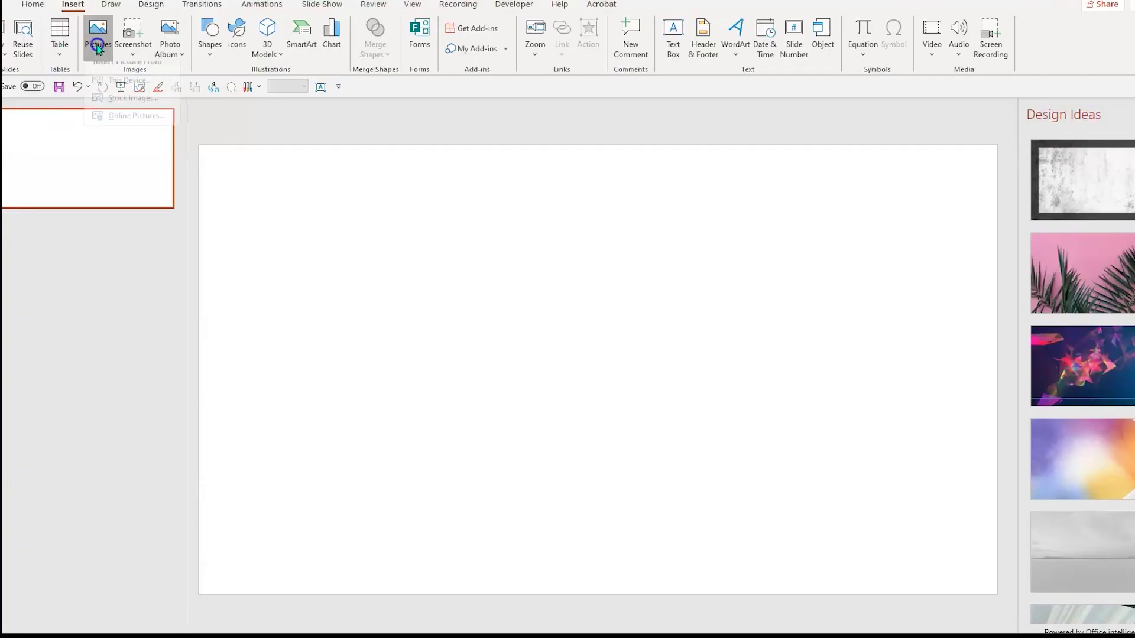
pyautogui.click(152, 127)
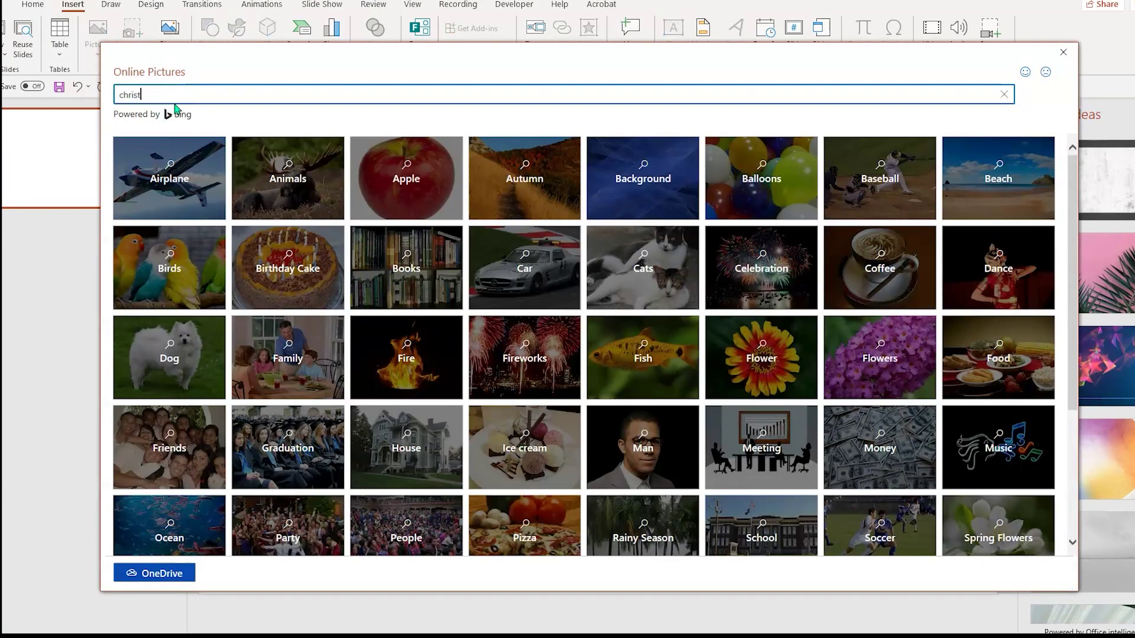
pyautogui.write('christmas background')
pyautogui.press('Return')
# - Insert the Christmas tree picture with gold and red ornaments and glowing lights from the search results
pyautogui.scroll(-2, 576, 343)
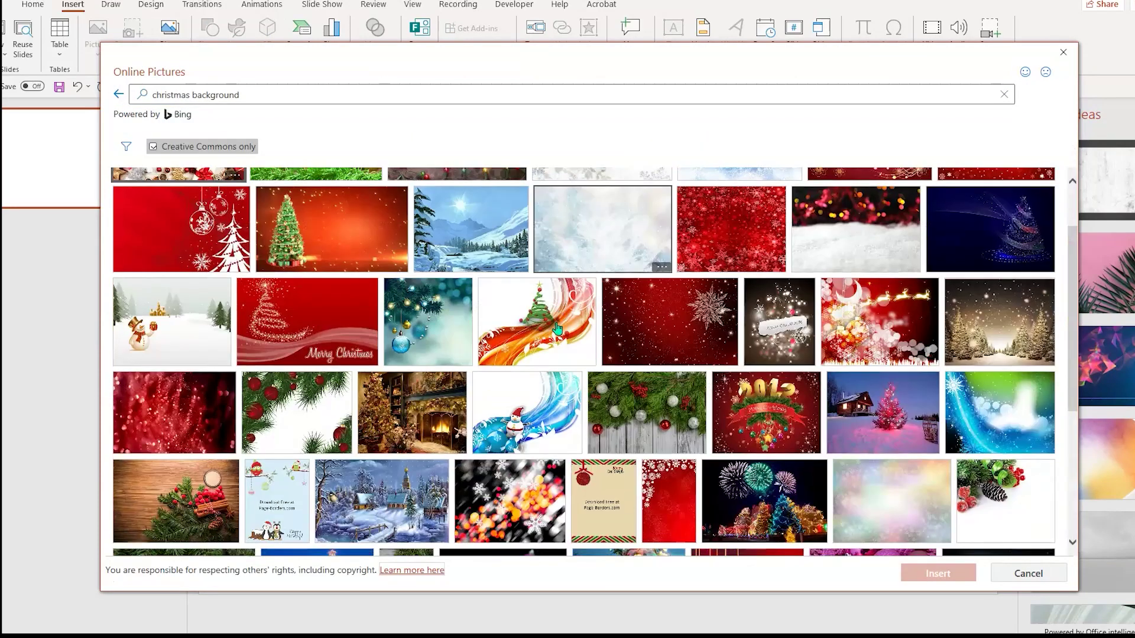
pyautogui.scroll(-3, 576, 343)
pyautogui.scroll(-2, 579, 346)
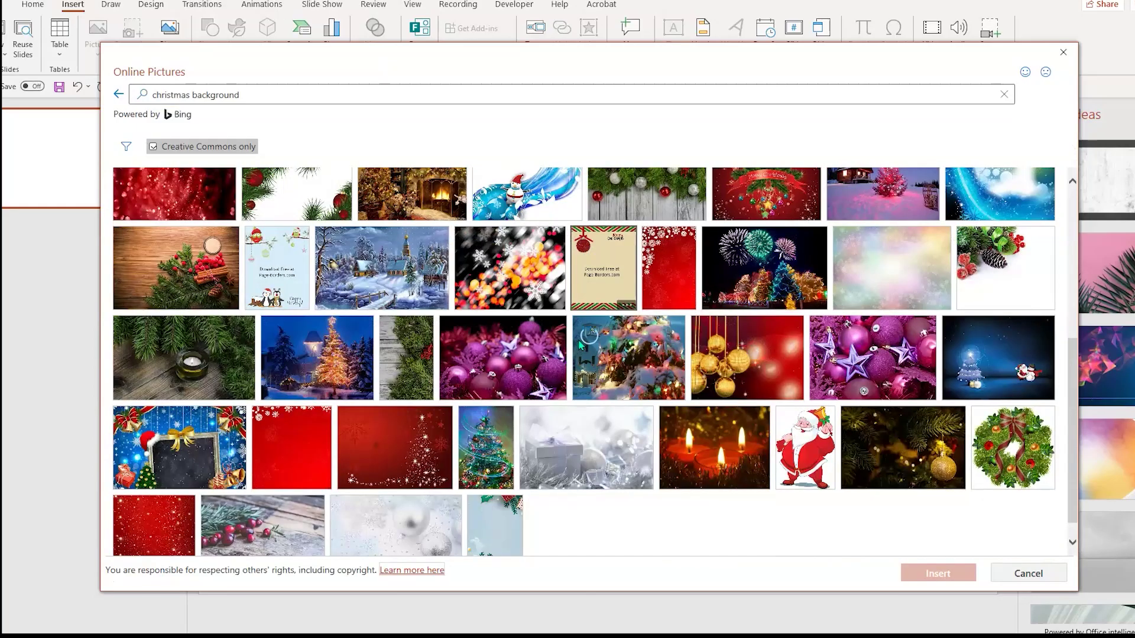
pyautogui.scroll(-1, 533, 393)
pyautogui.scroll(-5, 534, 393)
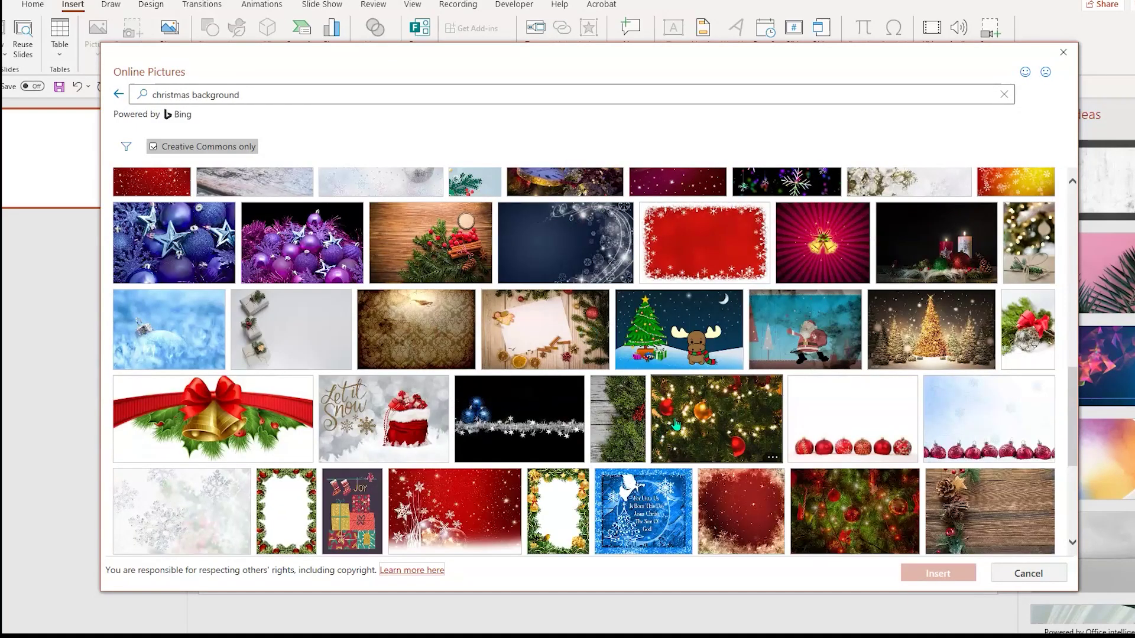
pyautogui.click(683, 416)
pyautogui.click(946, 573)
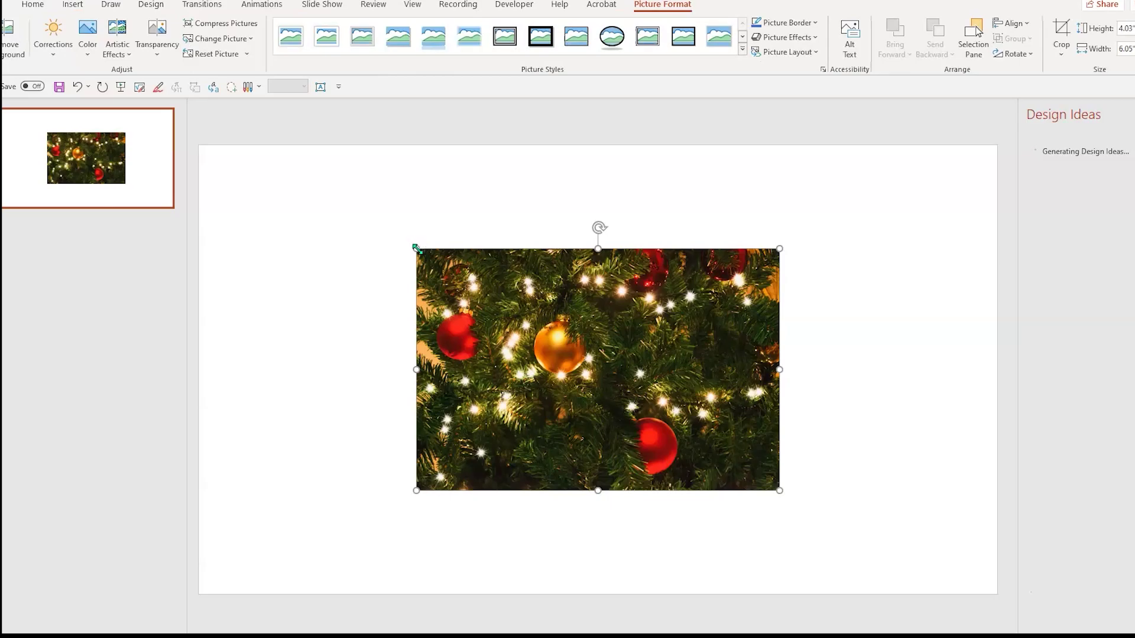
# - Save the inserted picture to the Desktop as a JPEG file named Christmas
pyautogui.rightClick(525, 326)
pyautogui.click(596, 530)
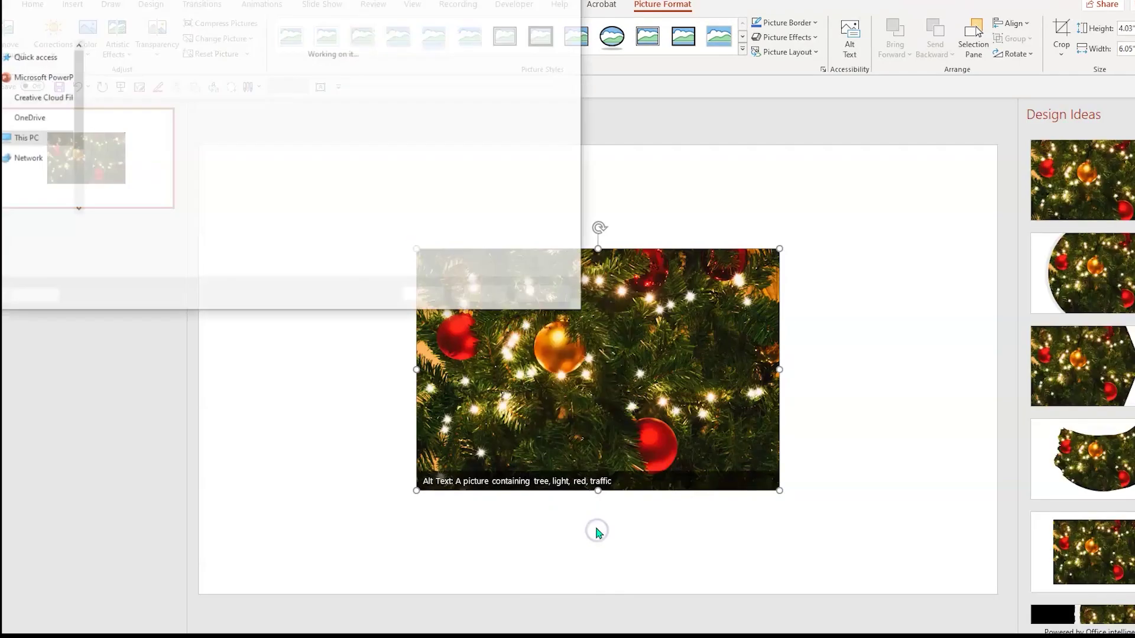
pyautogui.click(37, 84)
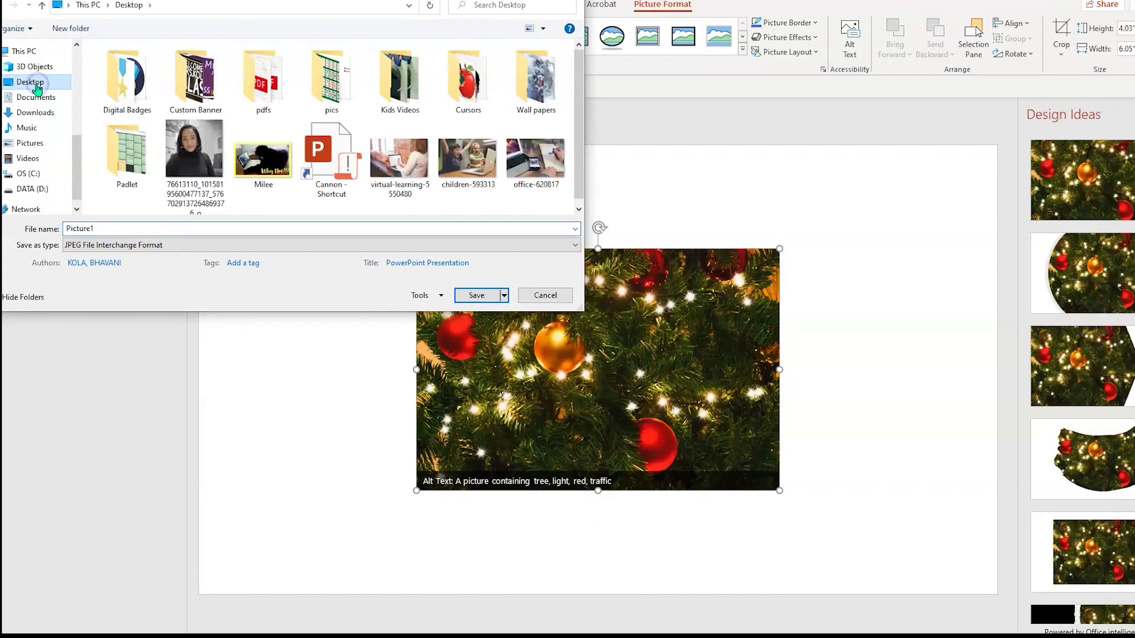
pyautogui.doubleClick(51, 222)
pyautogui.write('Christmas')
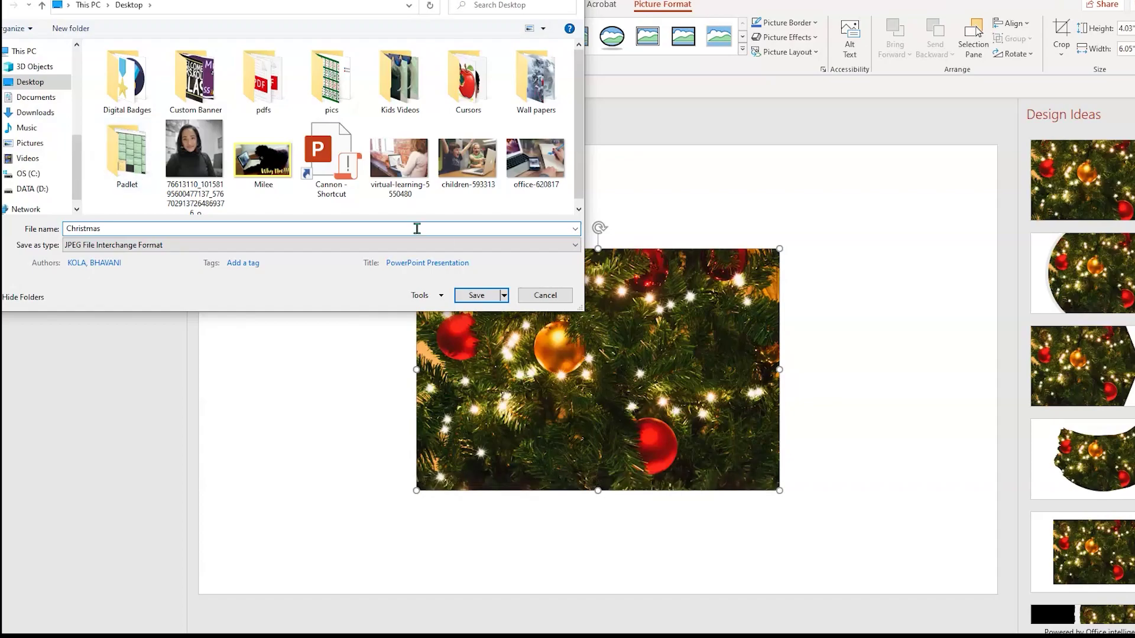
pyautogui.click(476, 298)
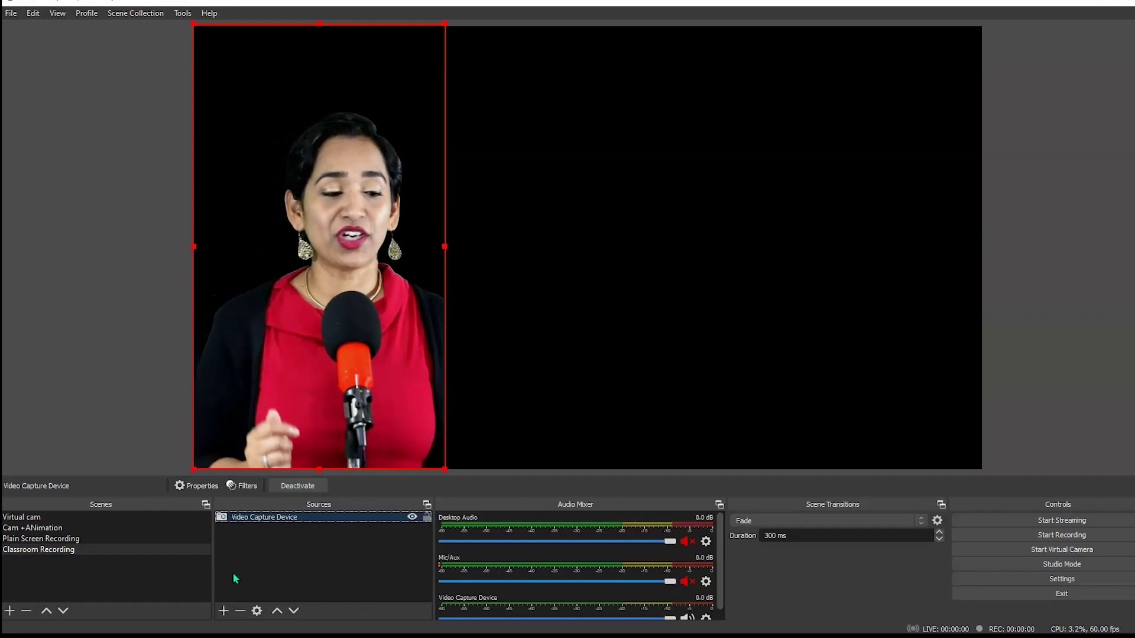
# - In OBS Studio, add a new Image source to the Classroom Recording scene using the Christmas picture from the Desktop
pyautogui.click(223, 611)
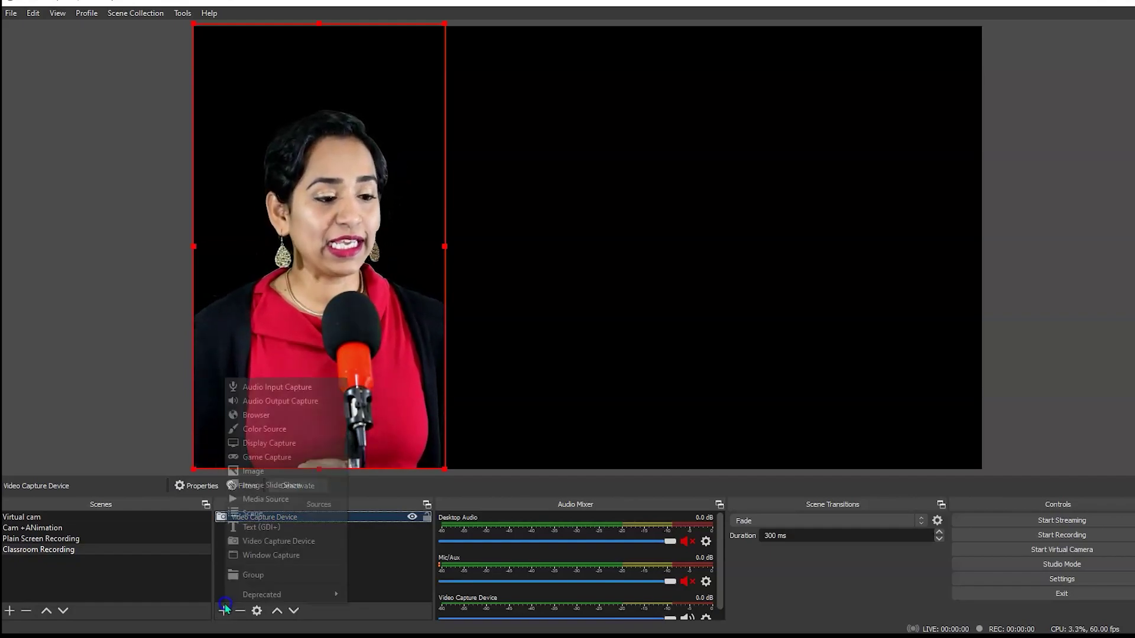
pyautogui.click(254, 471)
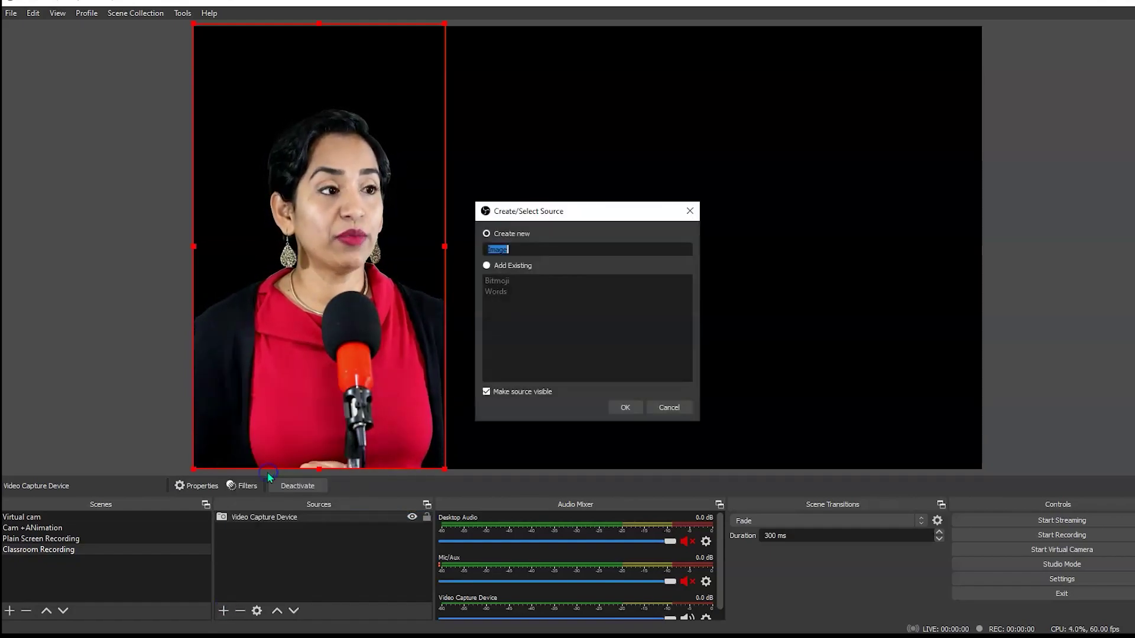
pyautogui.click(625, 408)
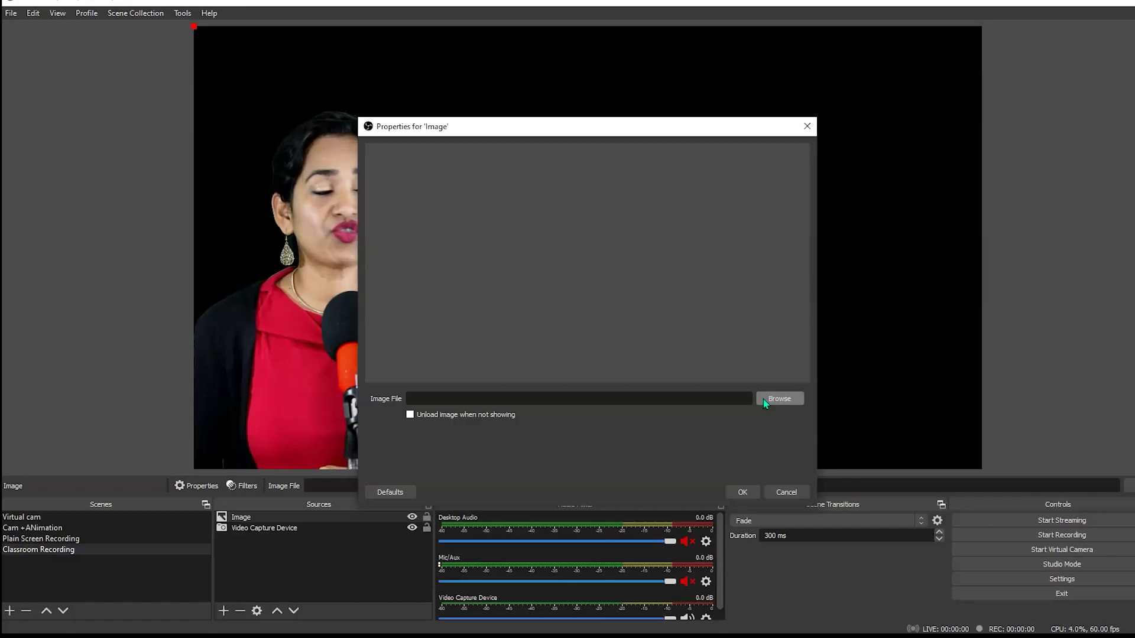
pyautogui.click(765, 404)
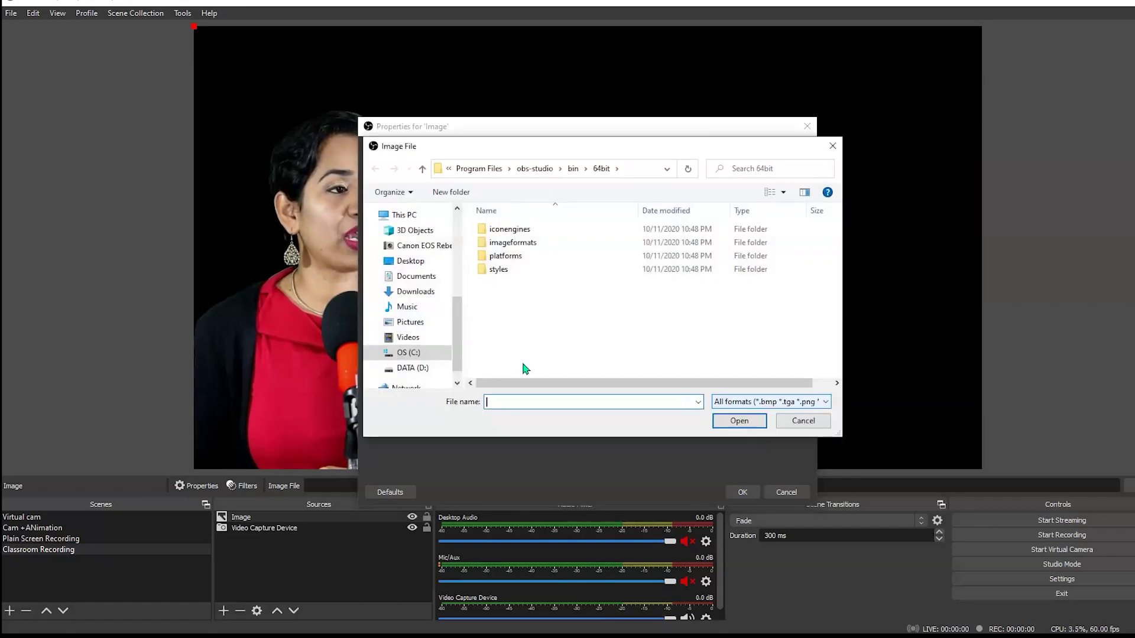
pyautogui.click(405, 265)
pyautogui.scroll(-3, 709, 331)
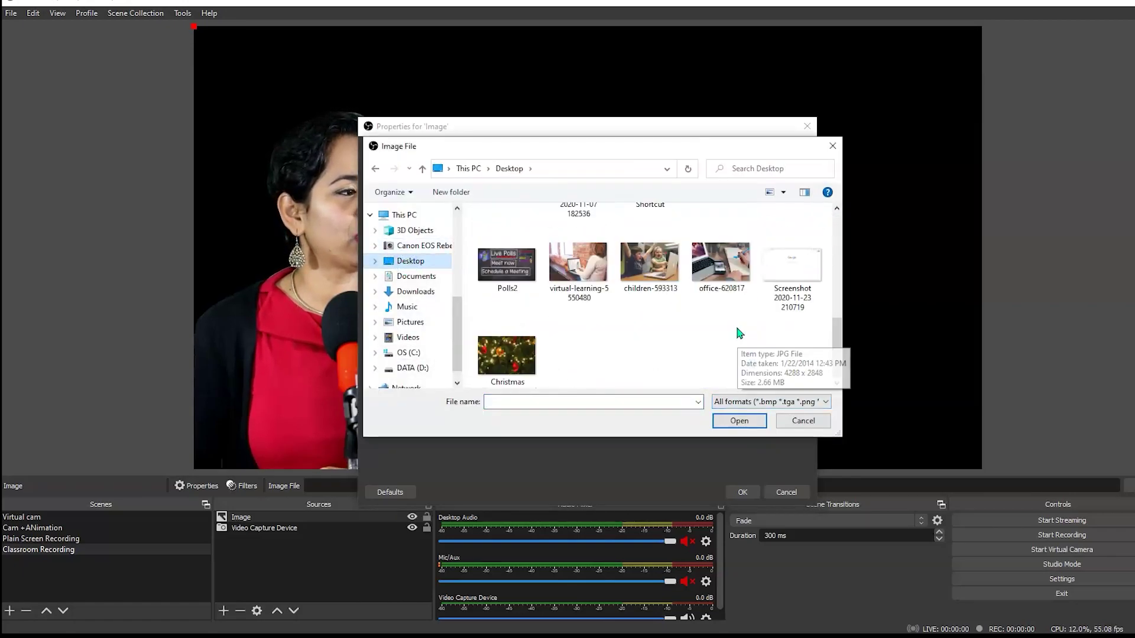
pyautogui.click(506, 354)
pyautogui.click(725, 421)
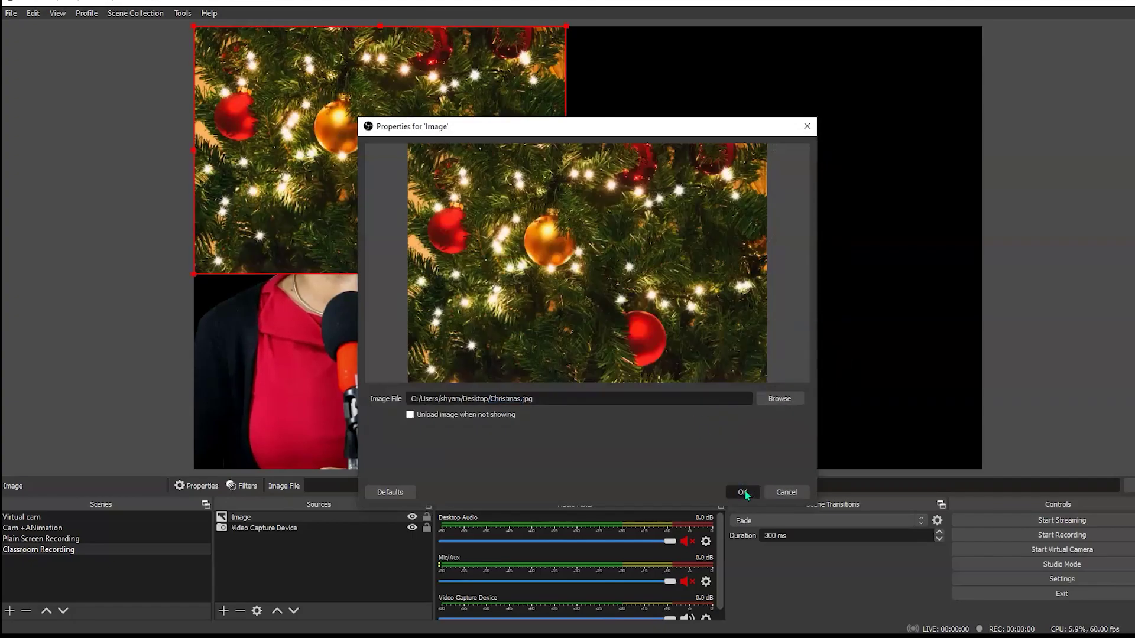
pyautogui.click(741, 492)
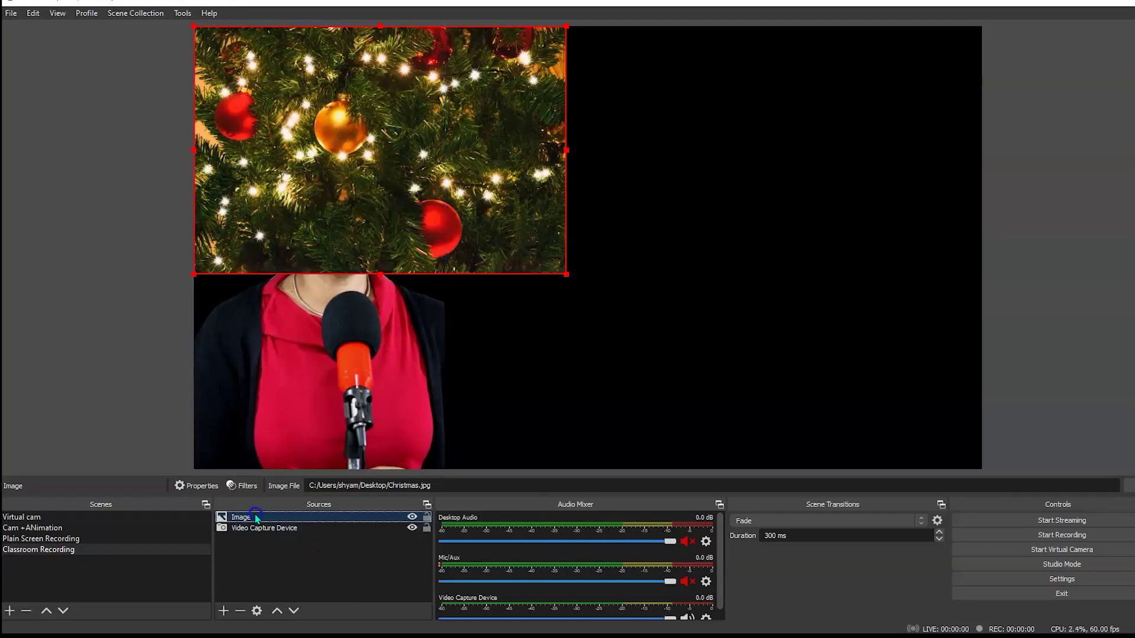
# - Fit the Image source behind the Video Capture Device, scaled to the full canvas height and cropped to the camera's width
pyautogui.moveTo(257, 518); pyautogui.dragTo(258, 542)
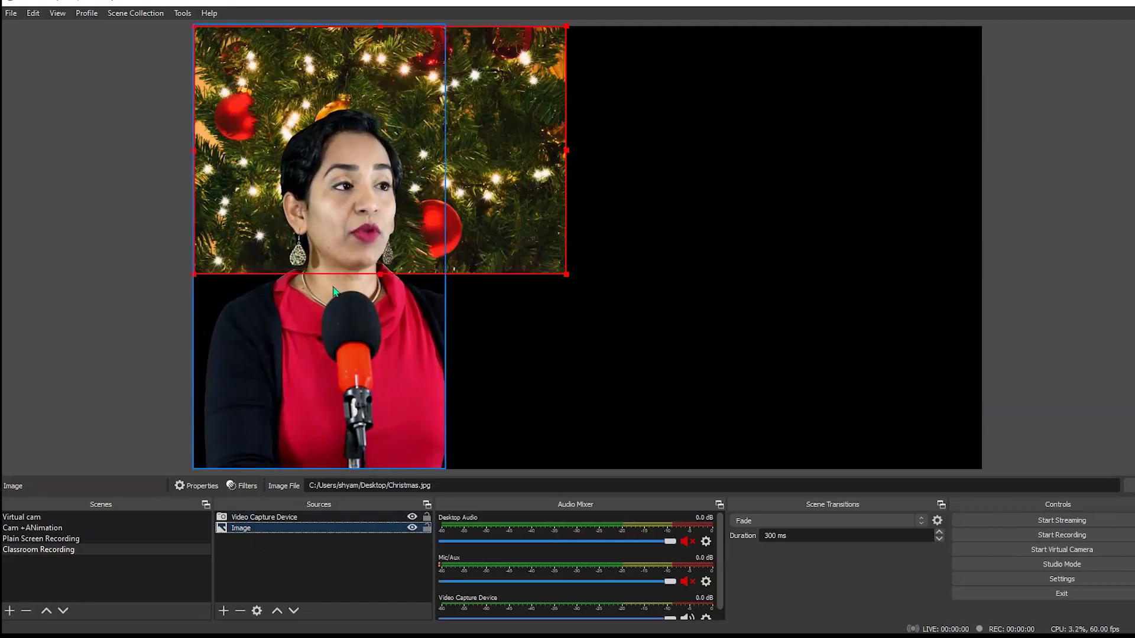
pyautogui.moveTo(387, 275); pyautogui.dragTo(436, 469)
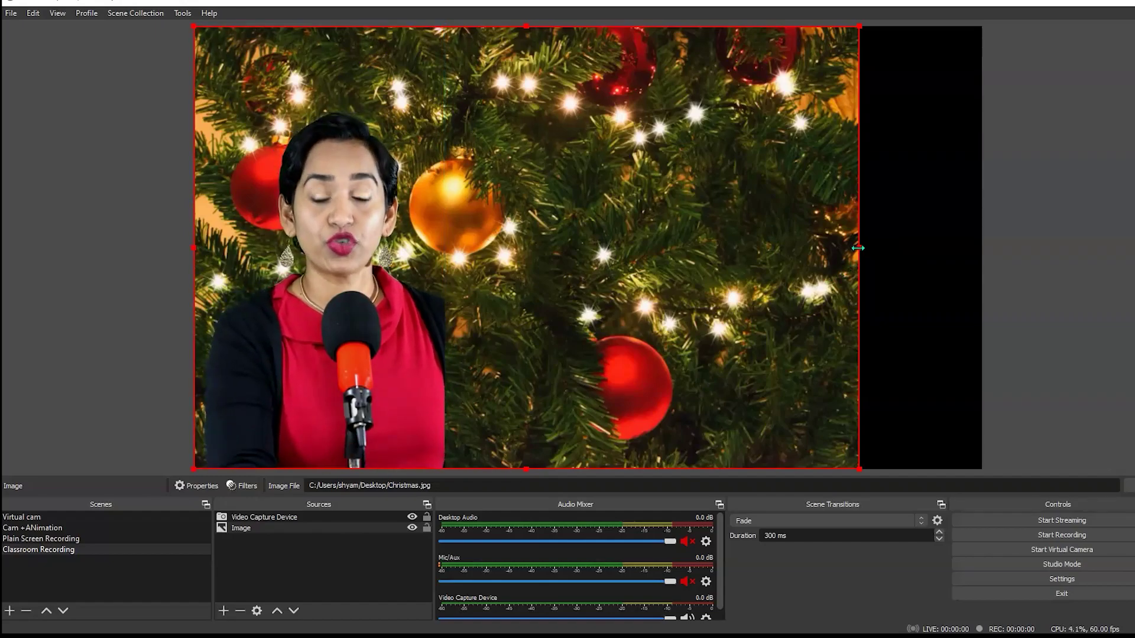
pyautogui.moveTo(858, 248); pyautogui.dragTo(443, 278)
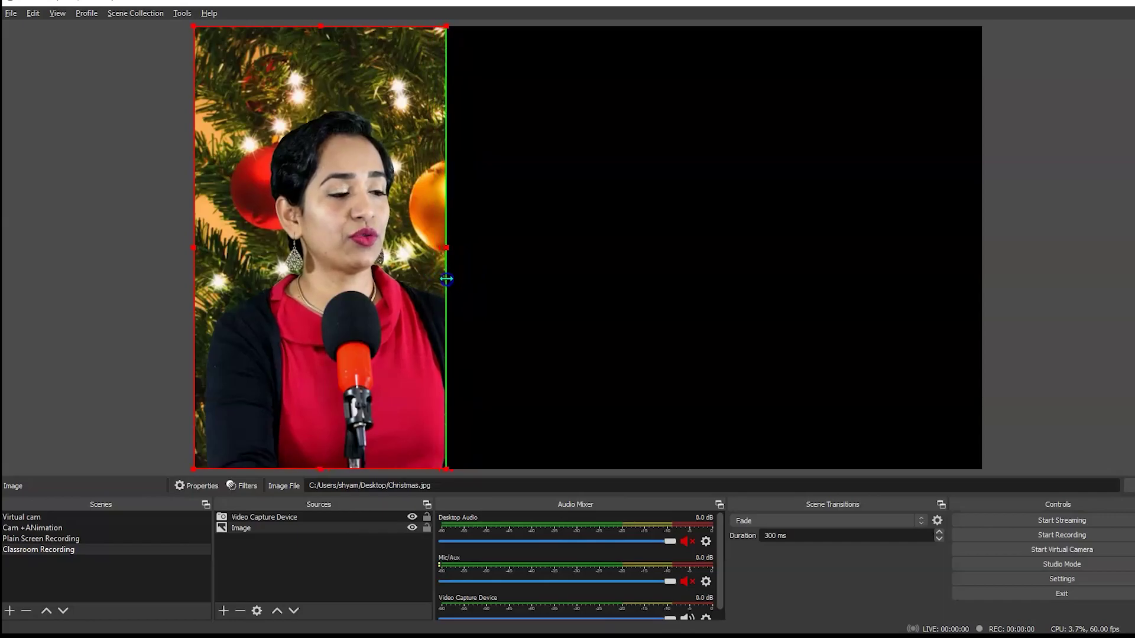
pyautogui.moveTo(447, 286); pyautogui.dragTo(446, 288)
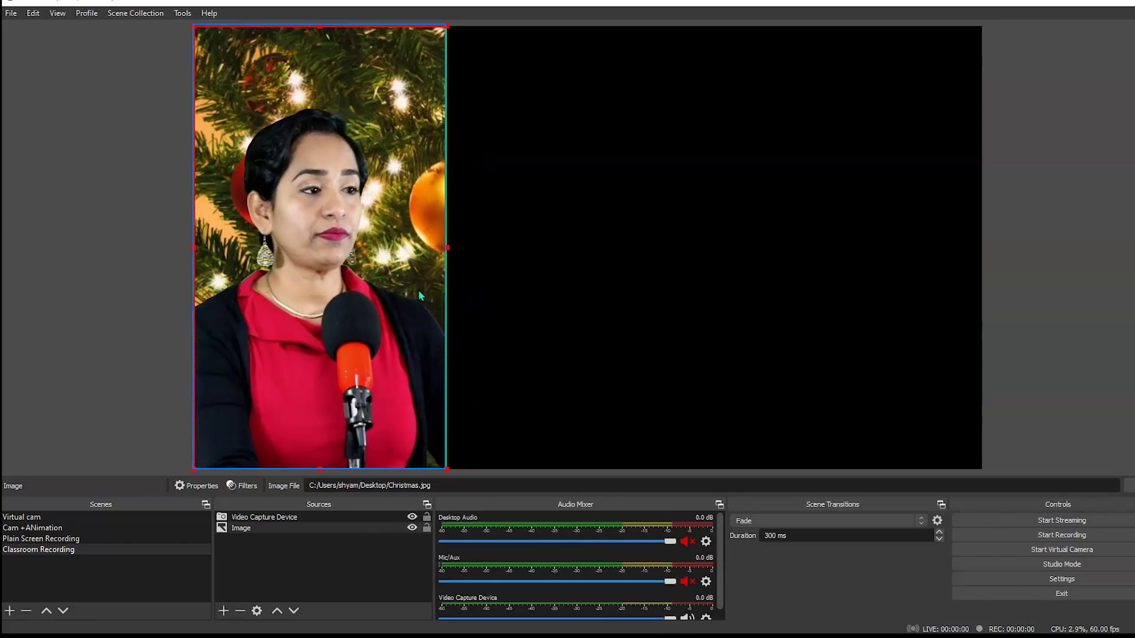
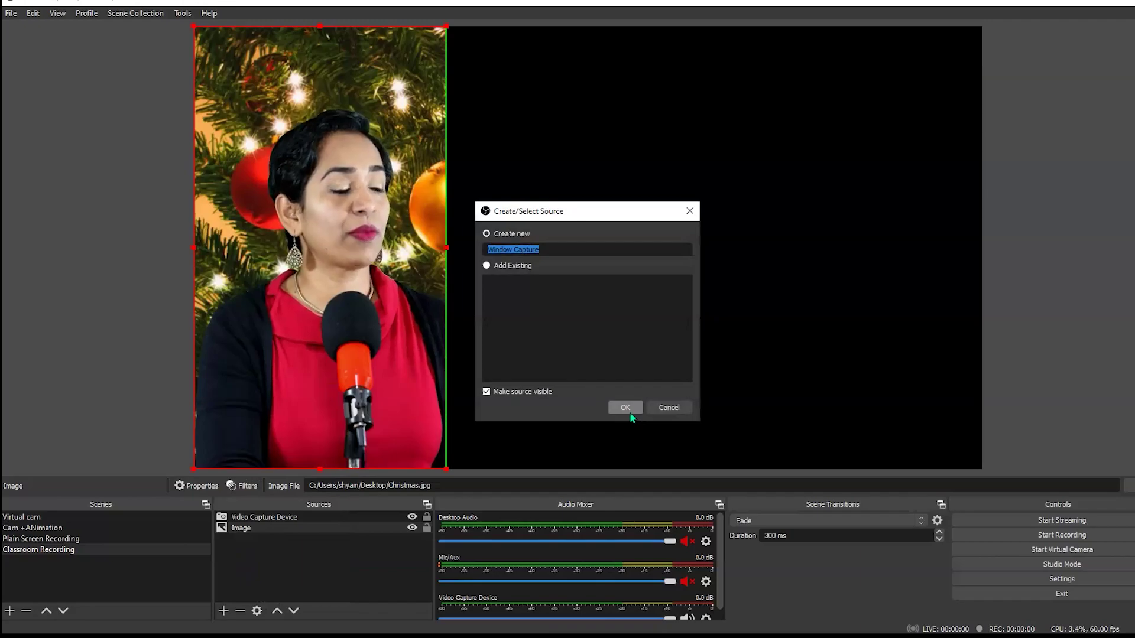
# - Add a Window Capture source of the Microsoft Whiteboard window and place it beside the camera, stretched slightly past the canvas's lower edge
pyautogui.click(630, 413)
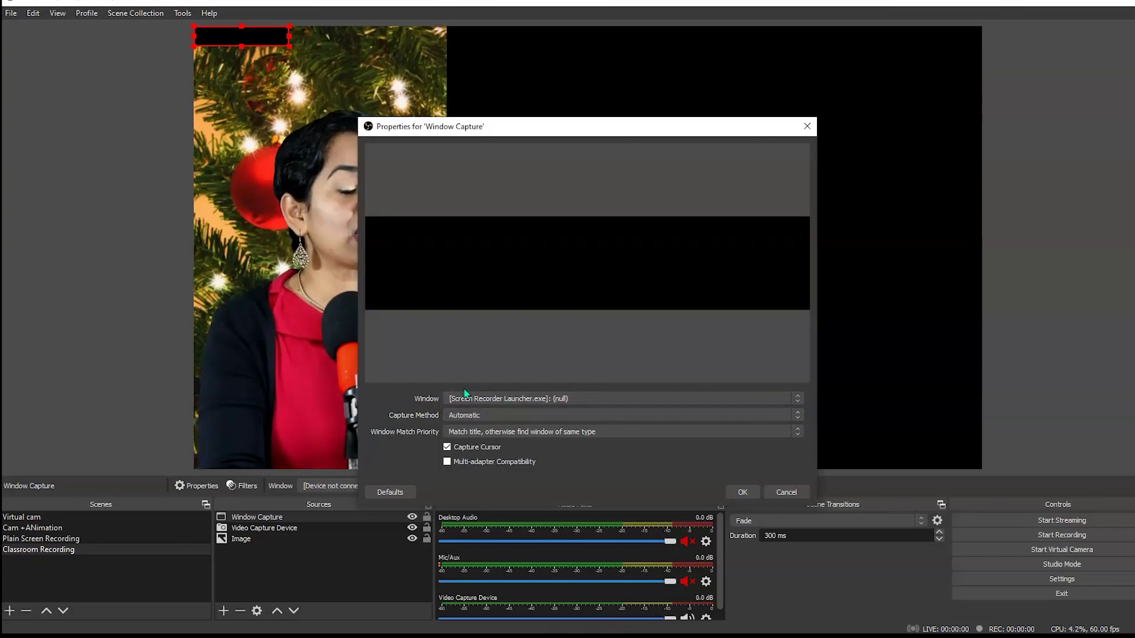
pyautogui.click(797, 402)
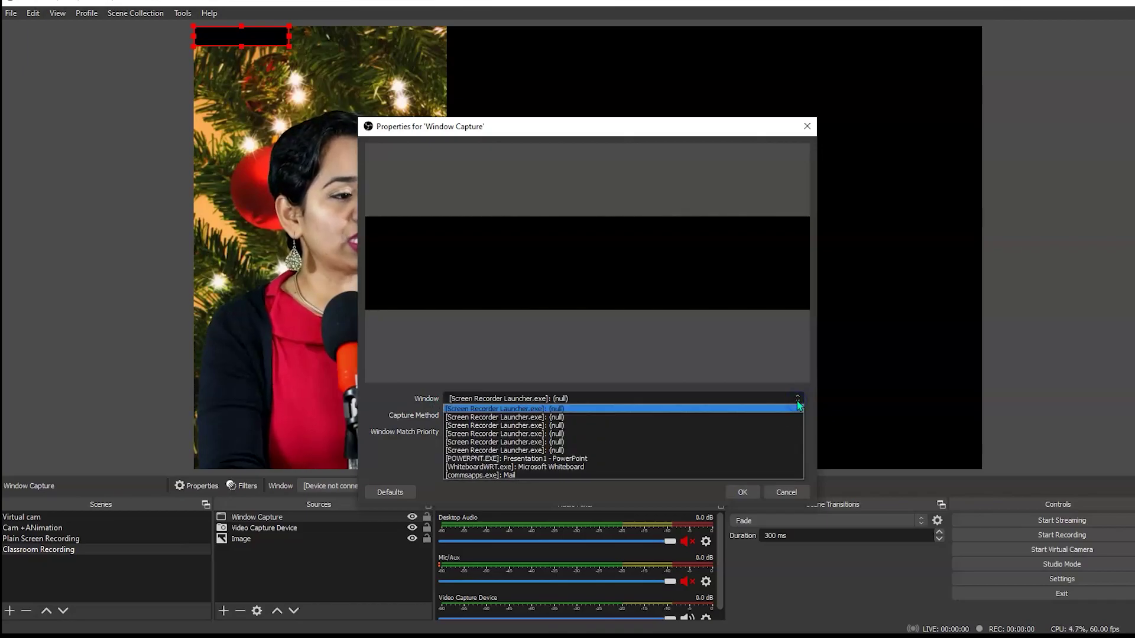
pyautogui.click(591, 468)
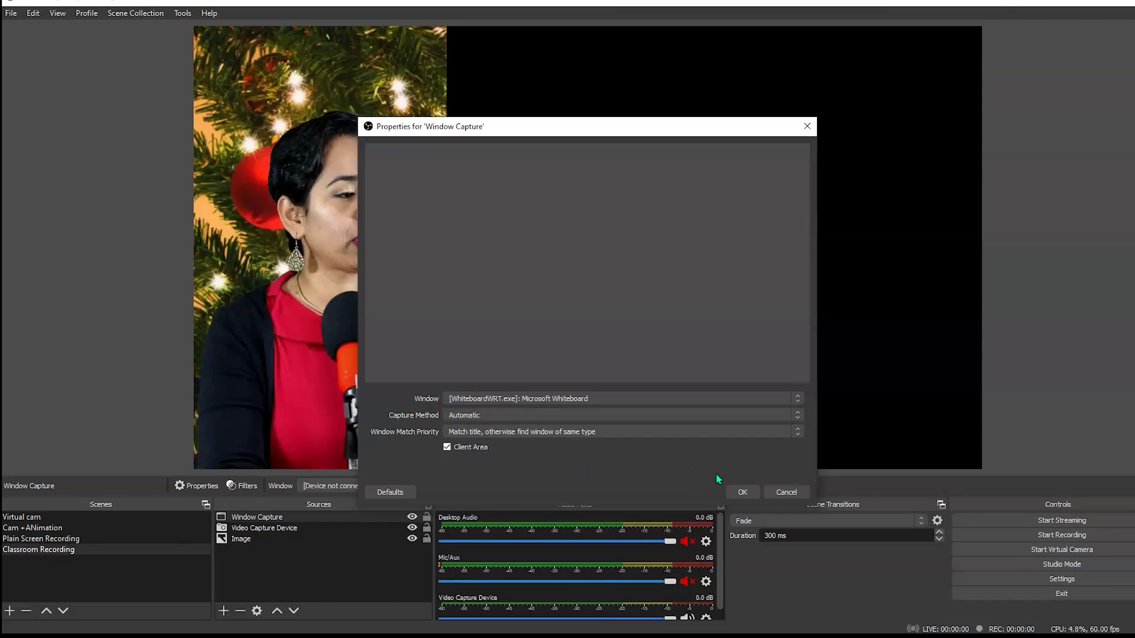
pyautogui.click(741, 492)
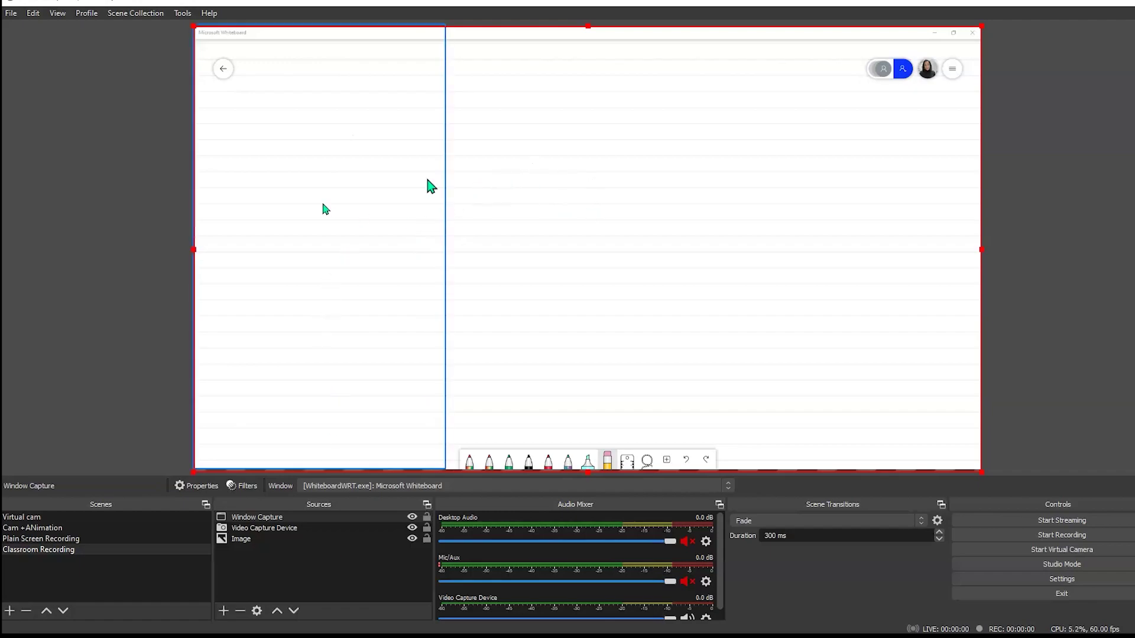
pyautogui.moveTo(419, 180); pyautogui.dragTo(832, 176)
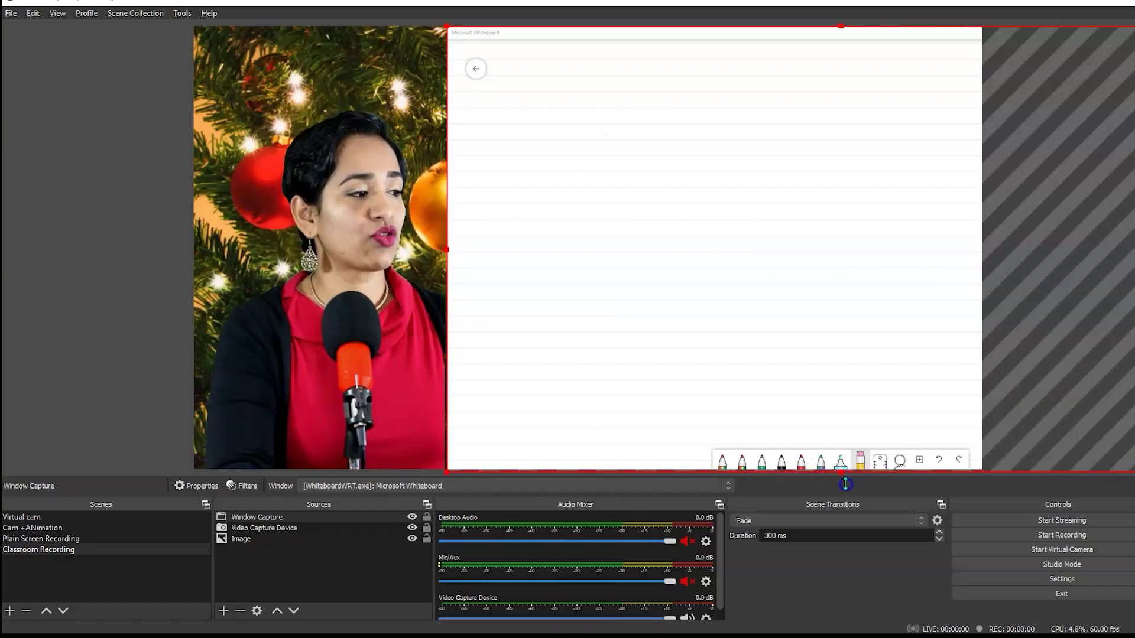
pyautogui.moveTo(843, 471); pyautogui.dragTo(847, 492)
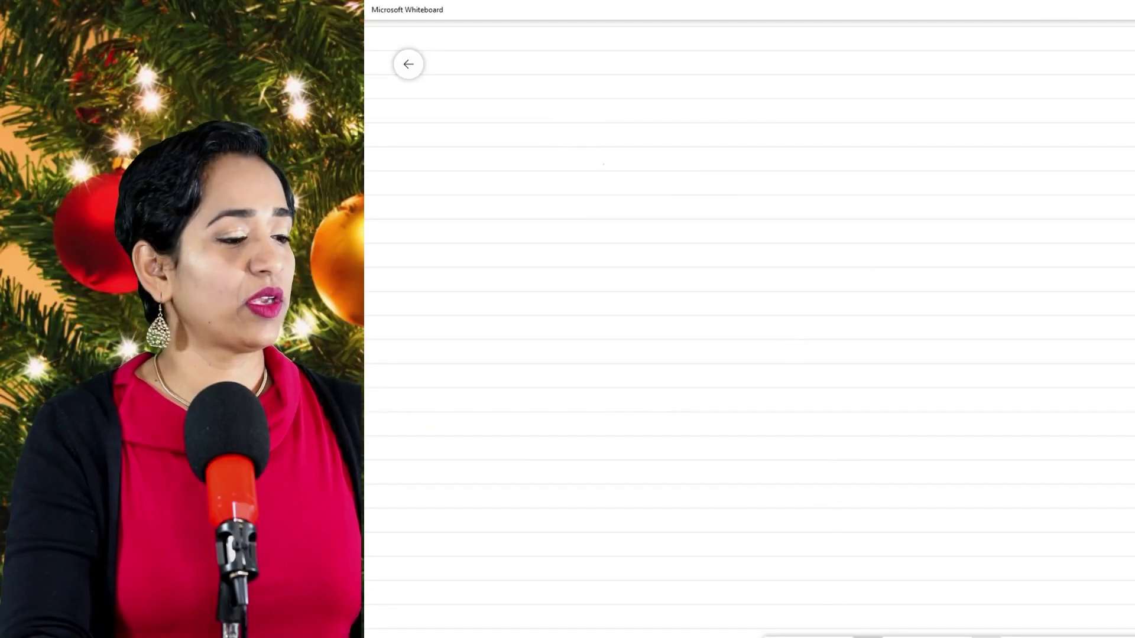
# - In Microsoft Whiteboard, handwrite "Hello welcome", the equation x² - 2x - 5 = 0 and "Solve this" on three lines
pyautogui.moveTo(476, 77)
pyautogui.mouseDown()
pyautogui.moveTo(474, 98)
pyautogui.moveTo(502, 104)
pyautogui.moveTo(561, 101)
pyautogui.moveTo(595, 84)
pyautogui.moveTo(641, 101)
pyautogui.moveTo(656, 95)
pyautogui.mouseUp()
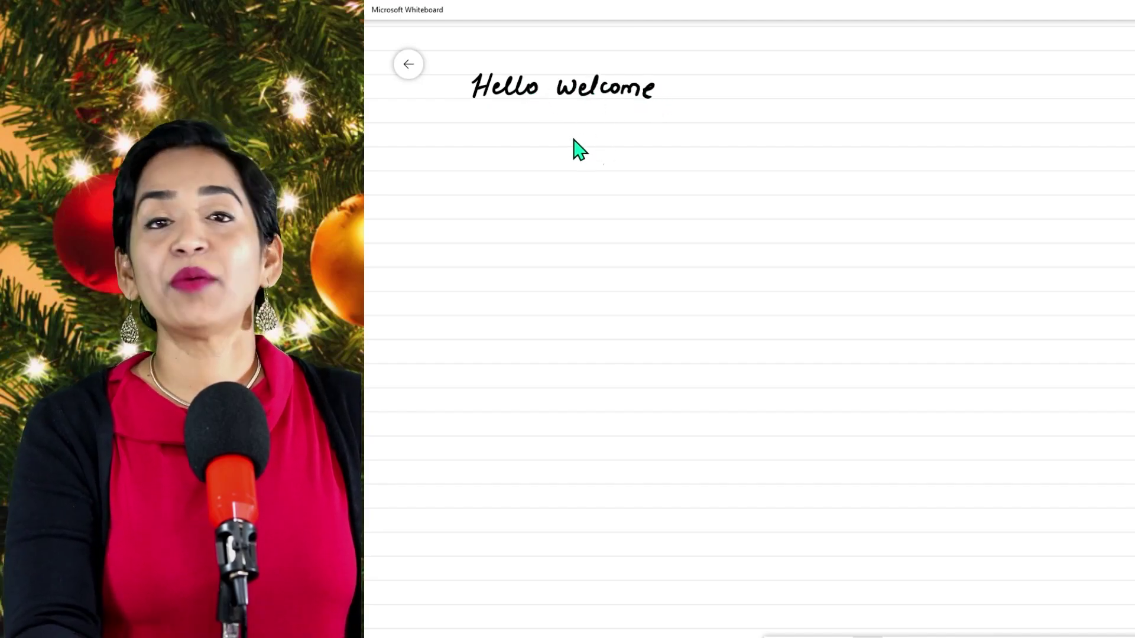
pyautogui.moveTo(484, 147)
pyautogui.mouseDown()
pyautogui.moveTo(505, 118)
pyautogui.moveTo(509, 132)
pyautogui.moveTo(537, 129)
pyautogui.moveTo(539, 141)
pyautogui.moveTo(604, 132)
pyautogui.moveTo(598, 145)
pyautogui.moveTo(618, 136)
pyautogui.moveTo(643, 129)
pyautogui.mouseUp()
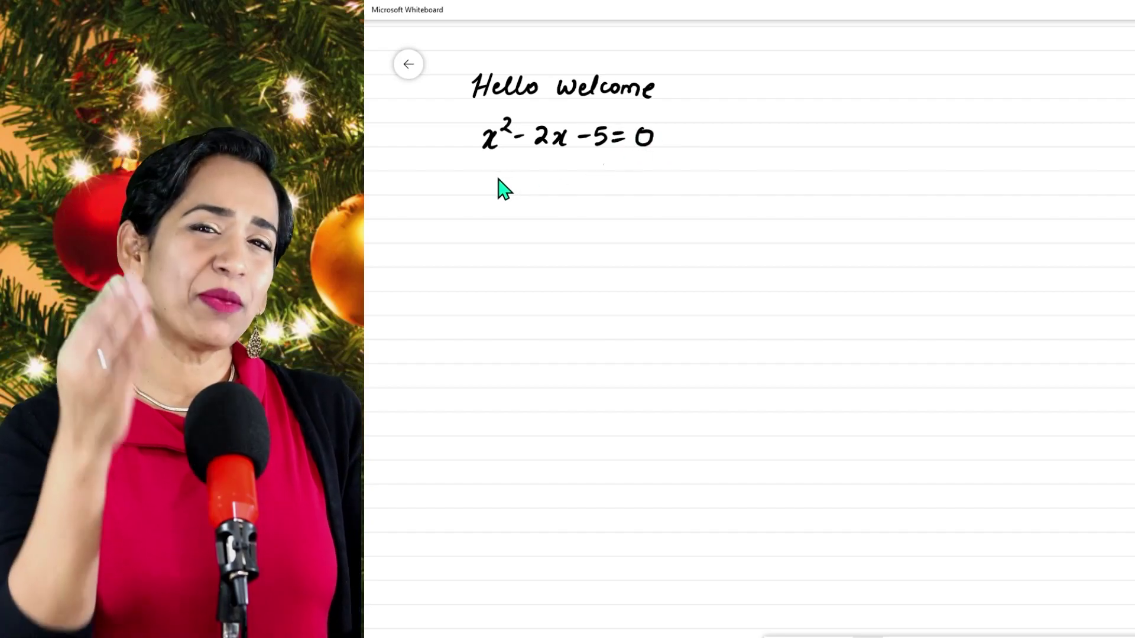
pyautogui.moveTo(495, 173)
pyautogui.mouseDown()
pyautogui.moveTo(488, 195)
pyautogui.moveTo(621, 177)
pyautogui.moveTo(611, 190)
pyautogui.mouseUp()
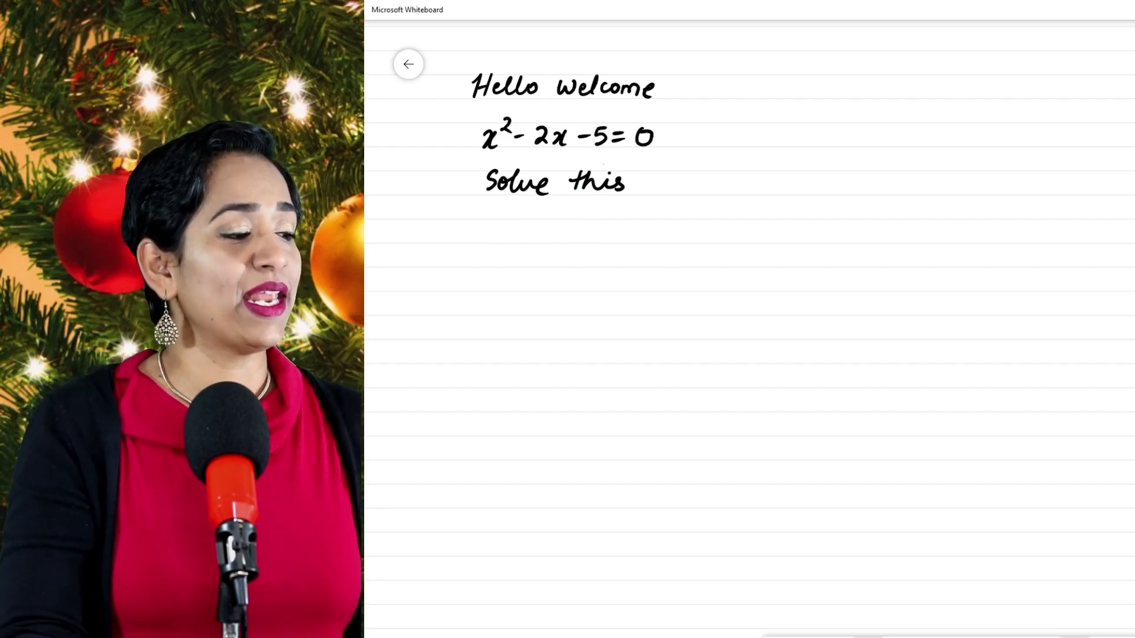
# - Insert the Measures of Central Tendency PDF page on the whiteboard and enlarge it slightly
pyautogui.click(1097, 634)
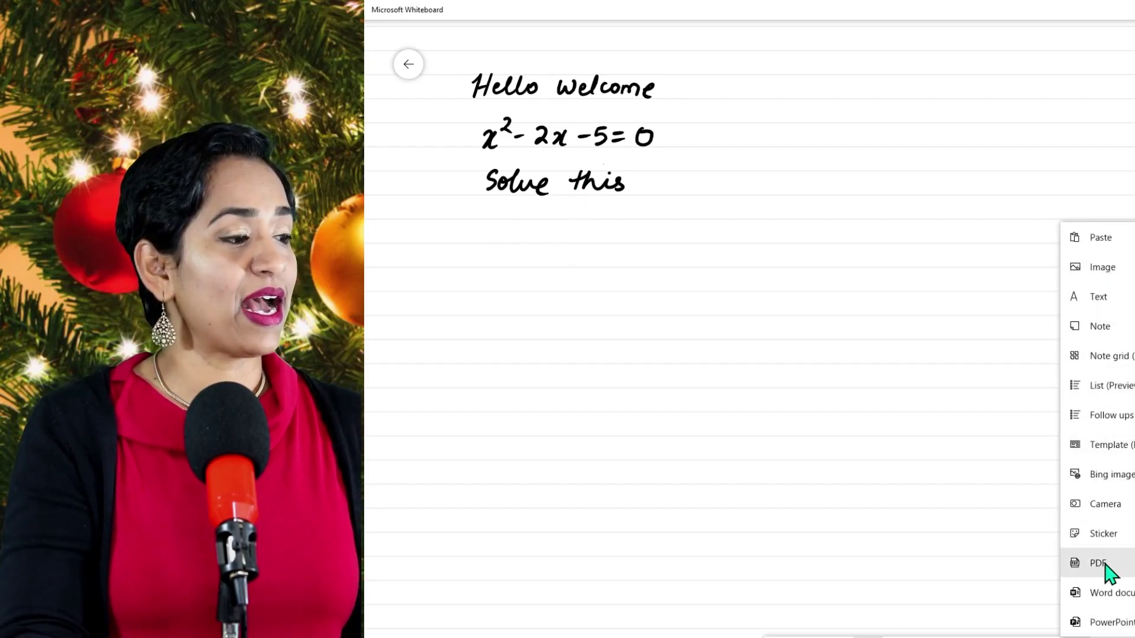
pyautogui.click(730, 372)
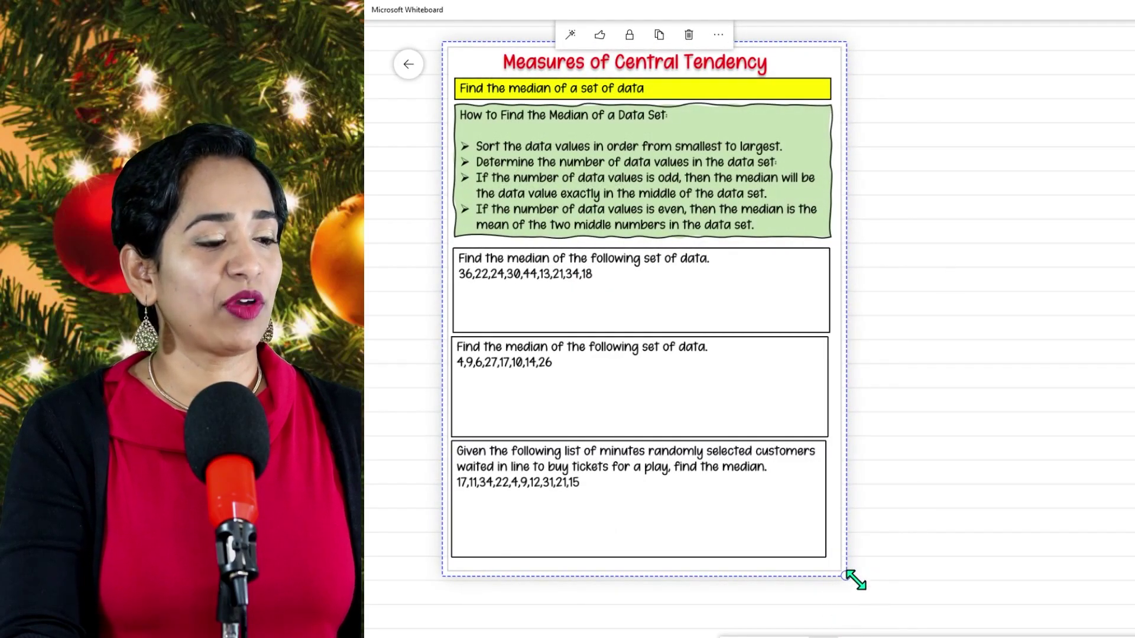
pyautogui.moveTo(855, 580); pyautogui.dragTo(873, 597)
pyautogui.scroll(1, 644, 319)
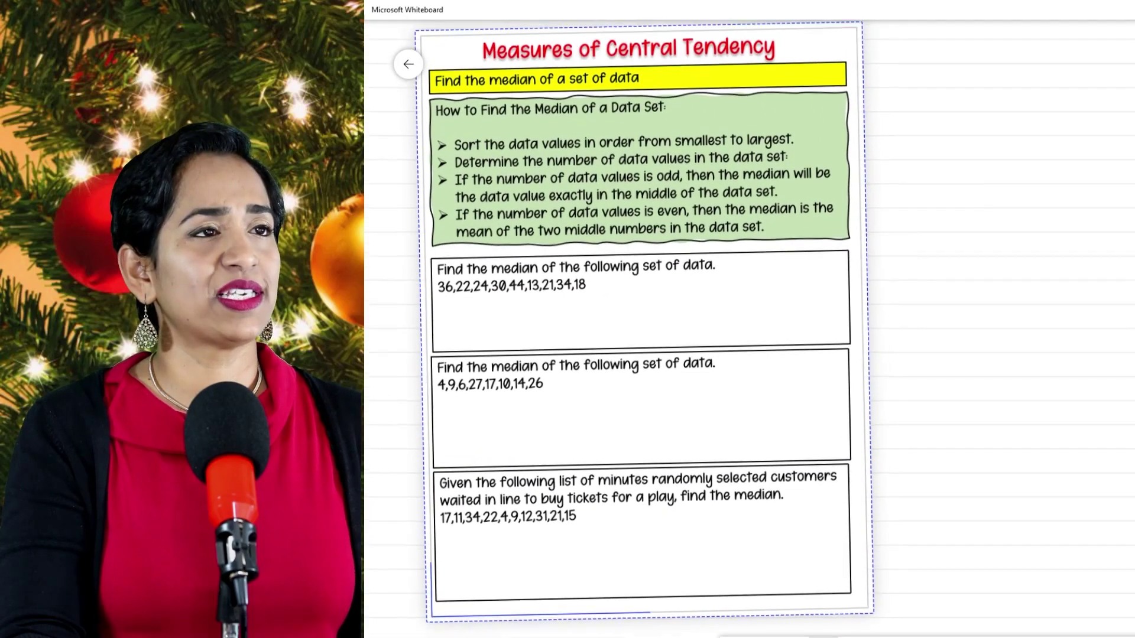
pyautogui.press('Escape')
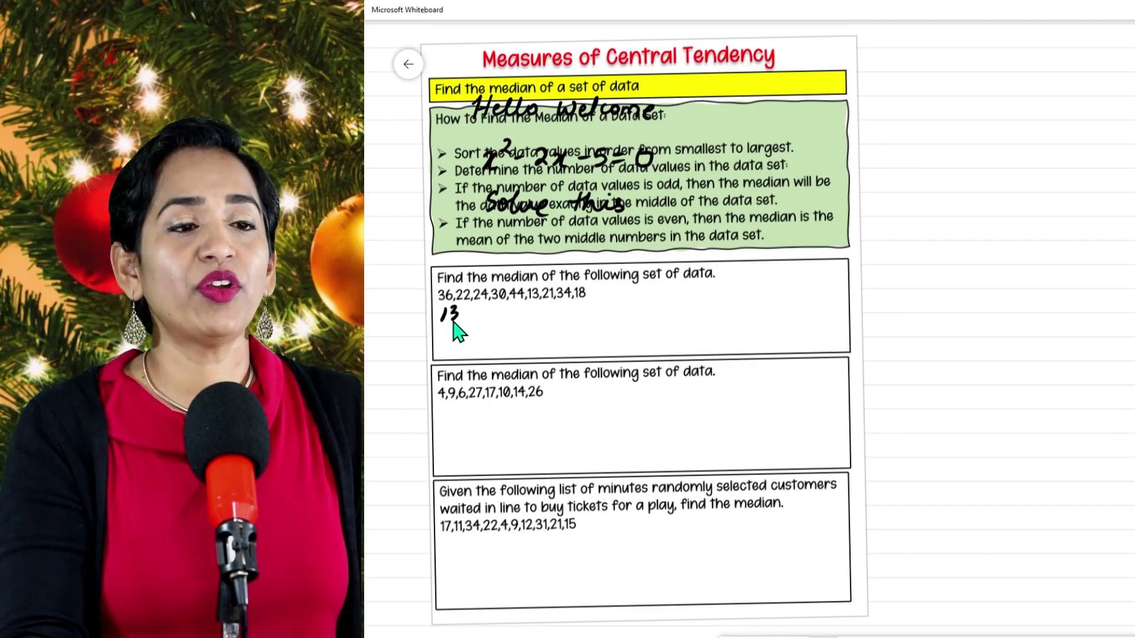
# - Handwrite a comma after 13 in the first median question, followed by a row of dots and short dashes as placeholders for the remaining sorted values
pyautogui.moveTo(457, 315); pyautogui.dragTo(461, 324)
pyautogui.click(480, 315)
pyautogui.click(514, 318)
pyautogui.moveTo(535, 319); pyautogui.dragTo(596, 319)
pyautogui.click(619, 320)
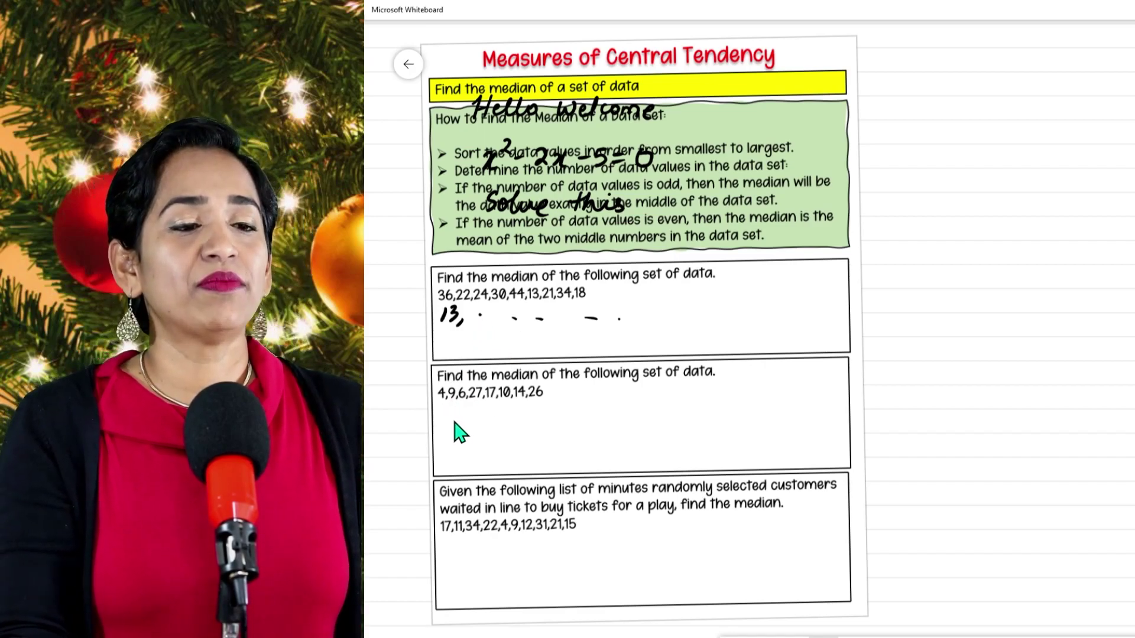
# - Draw a tick mark in the answer space of each of the worksheet's three median questions
pyautogui.moveTo(459, 421); pyautogui.dragTo(539, 400)
pyautogui.moveTo(466, 547); pyautogui.dragTo(520, 528)
pyautogui.moveTo(488, 338); pyautogui.dragTo(537, 323)
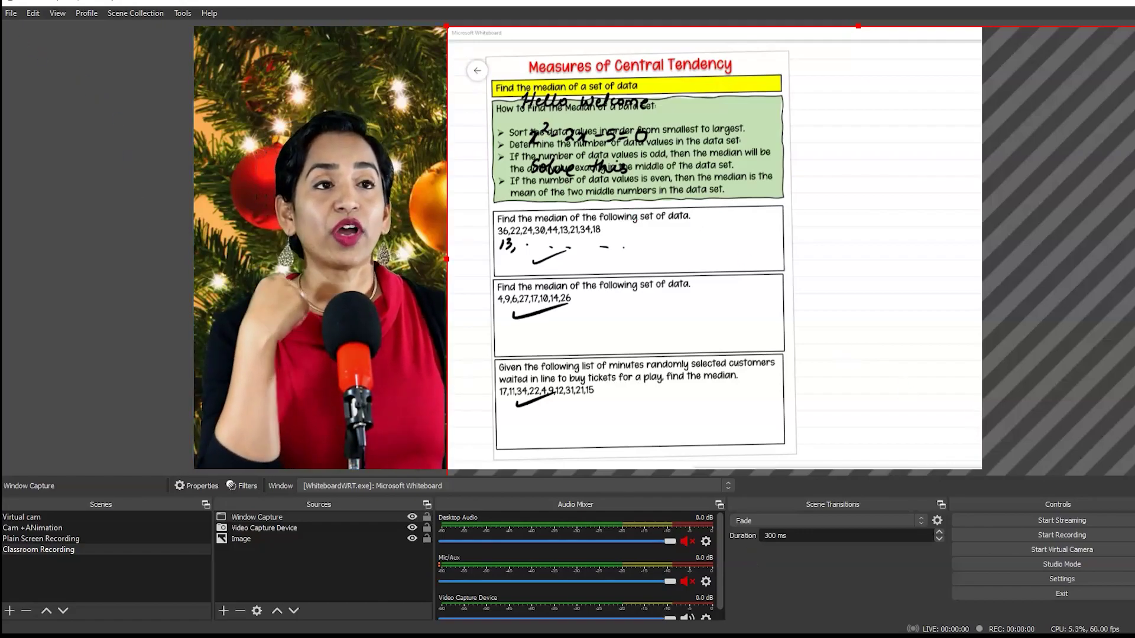
# - Switch to OBS Studio and show the folder holding the saved recordings
pyautogui.click(11, 13)
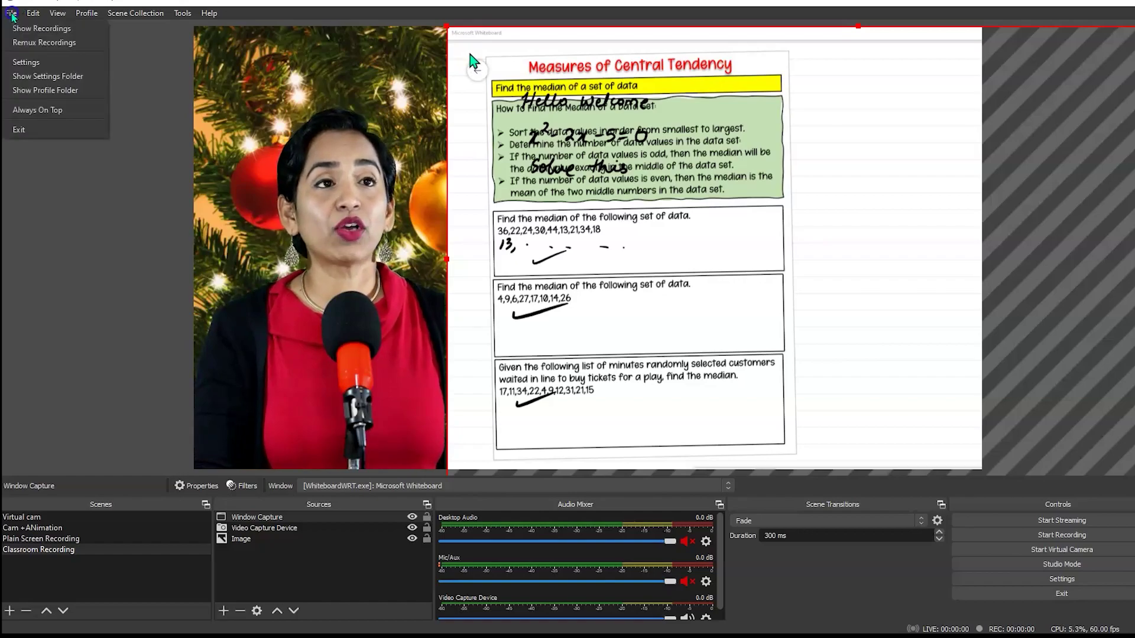
pyautogui.click(27, 30)
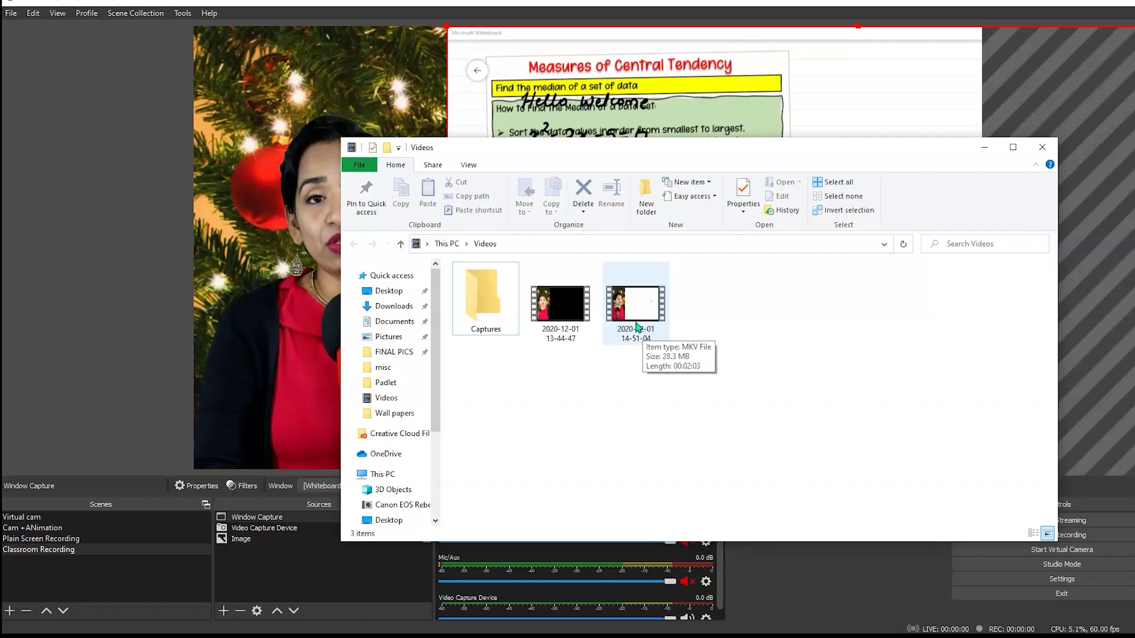
pyautogui.click(10, 13)
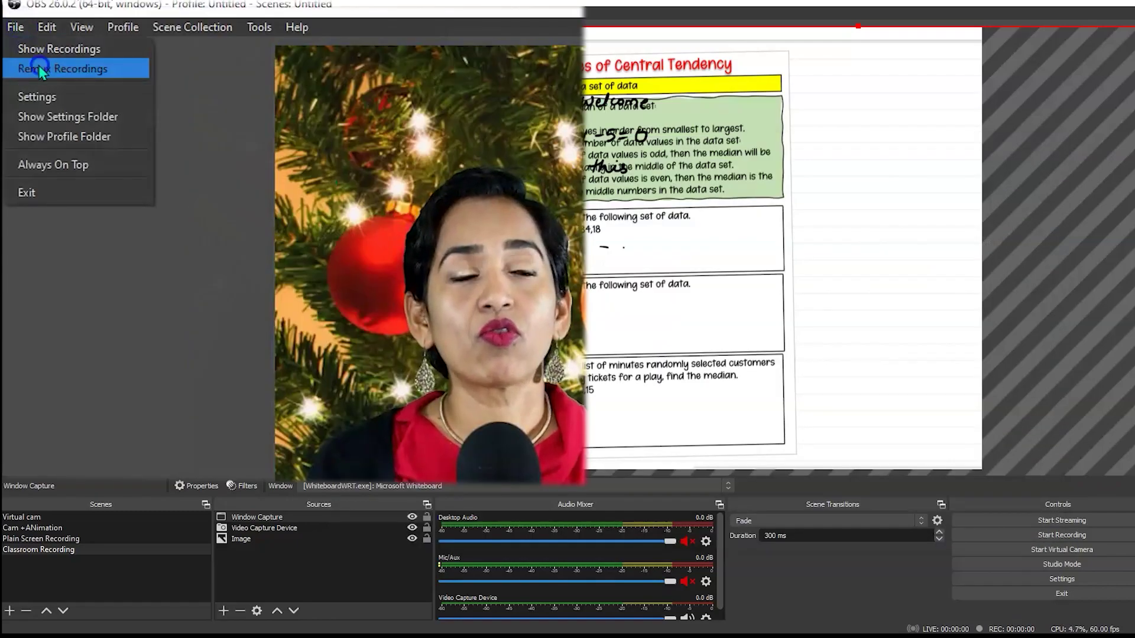
pyautogui.click(38, 62)
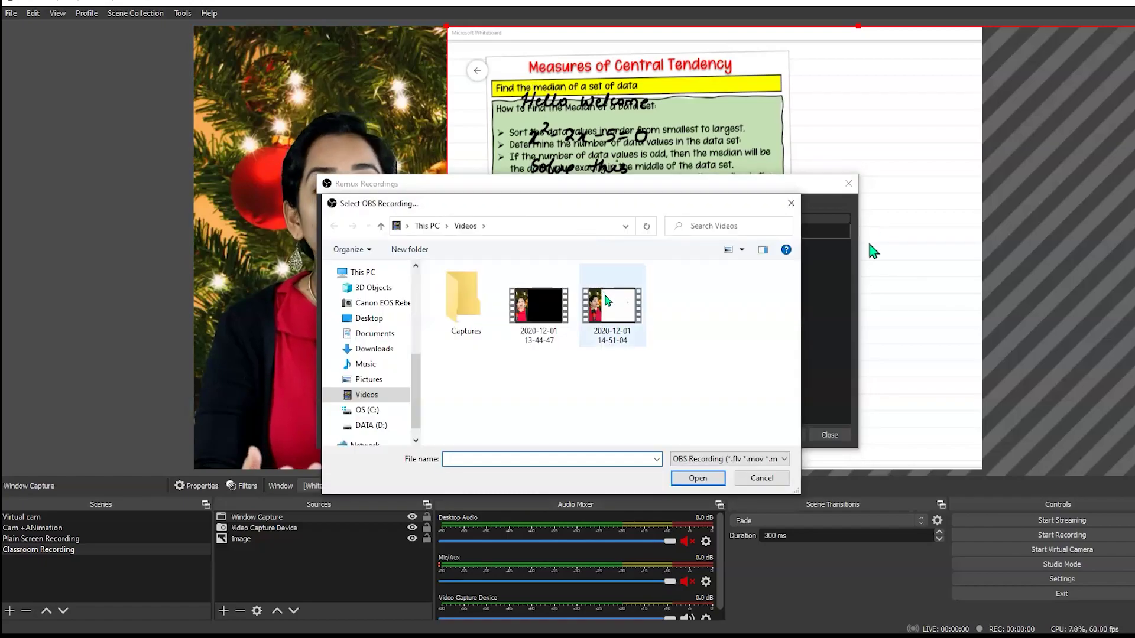
pyautogui.click(607, 300)
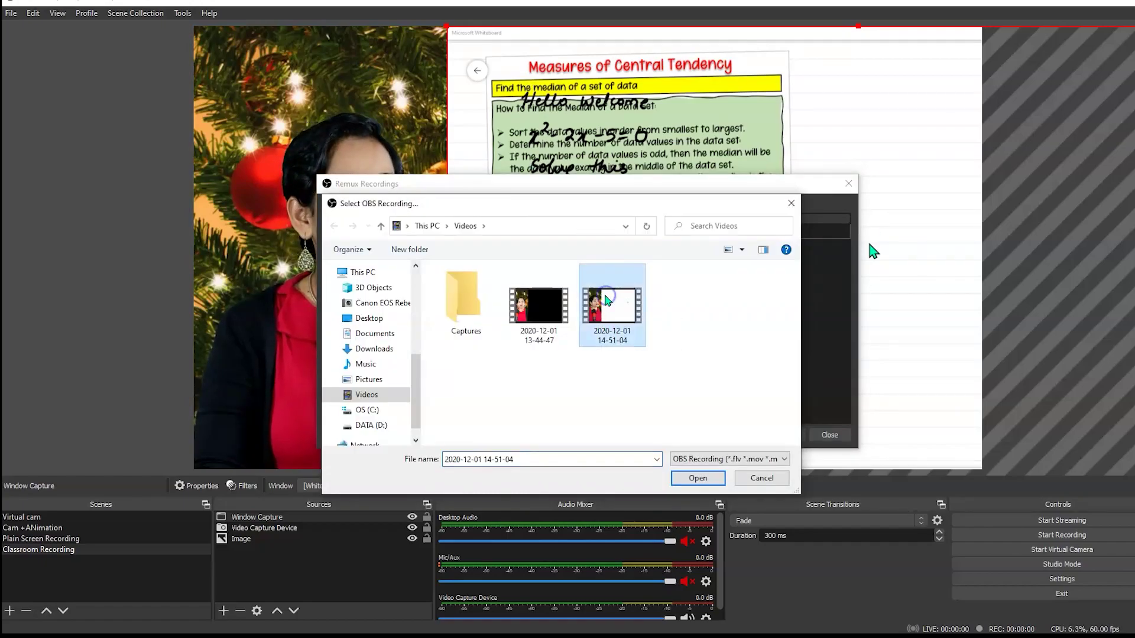
pyautogui.click(697, 478)
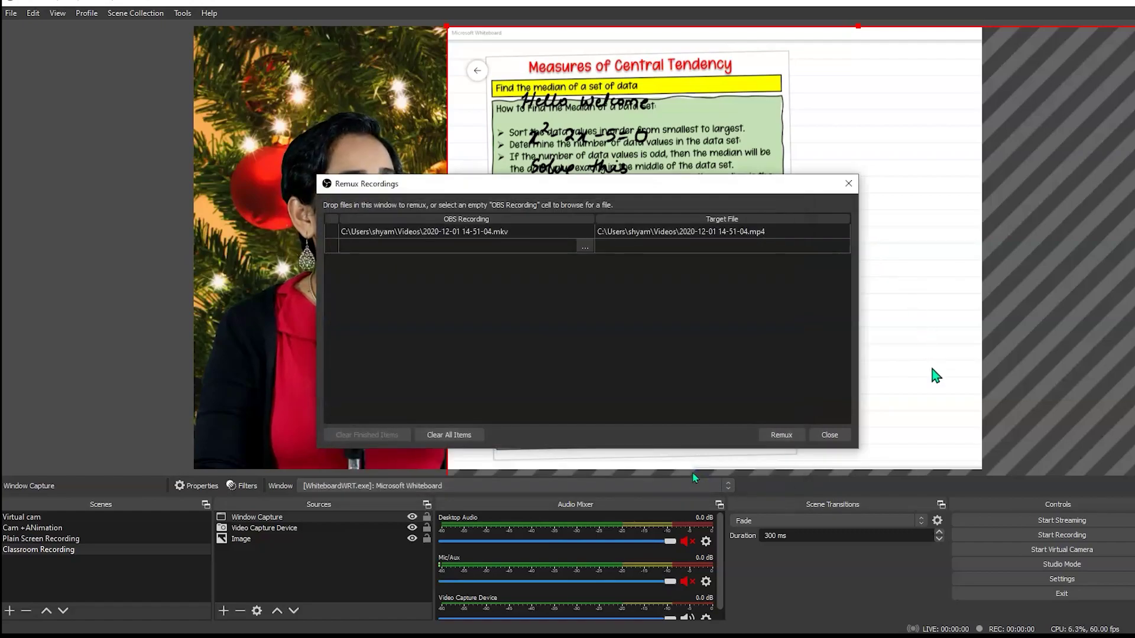
pyautogui.click(778, 436)
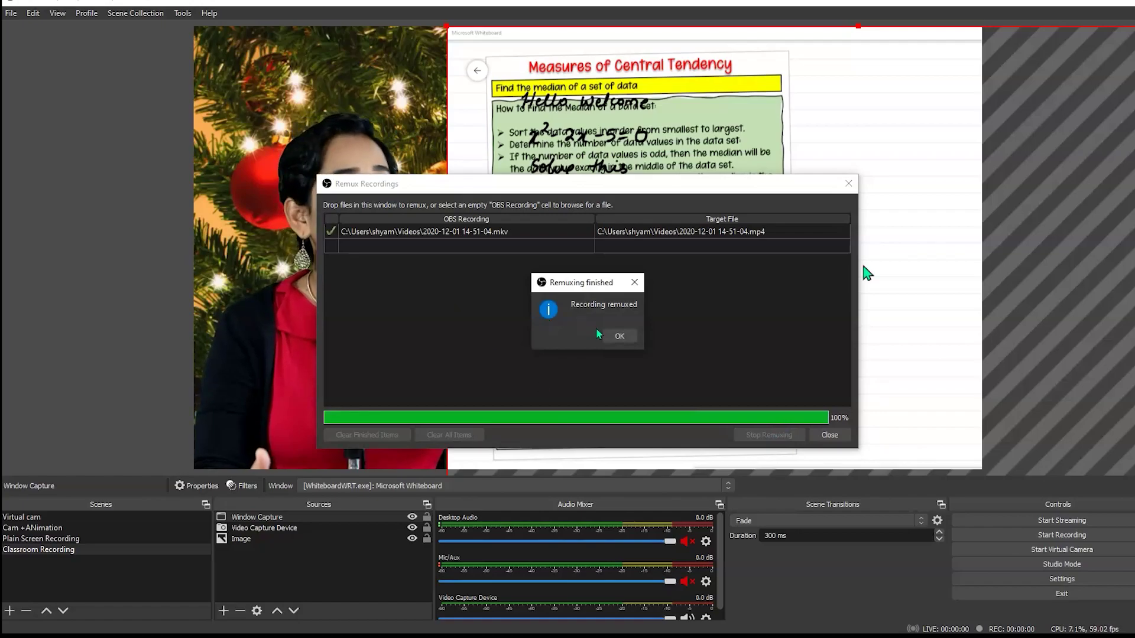
pyautogui.click(618, 337)
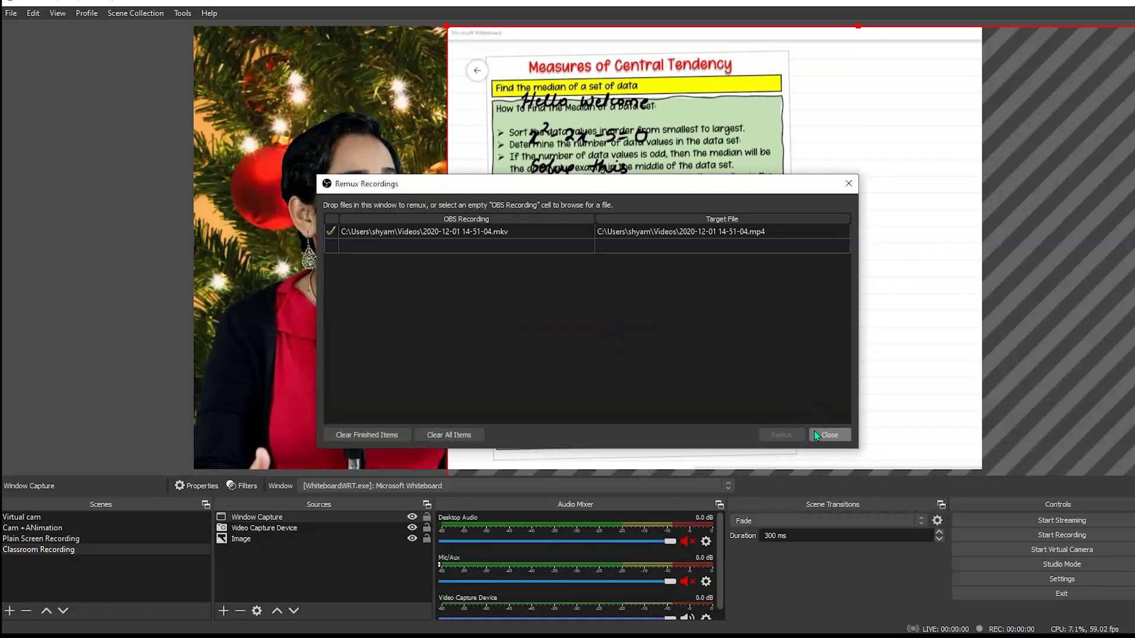